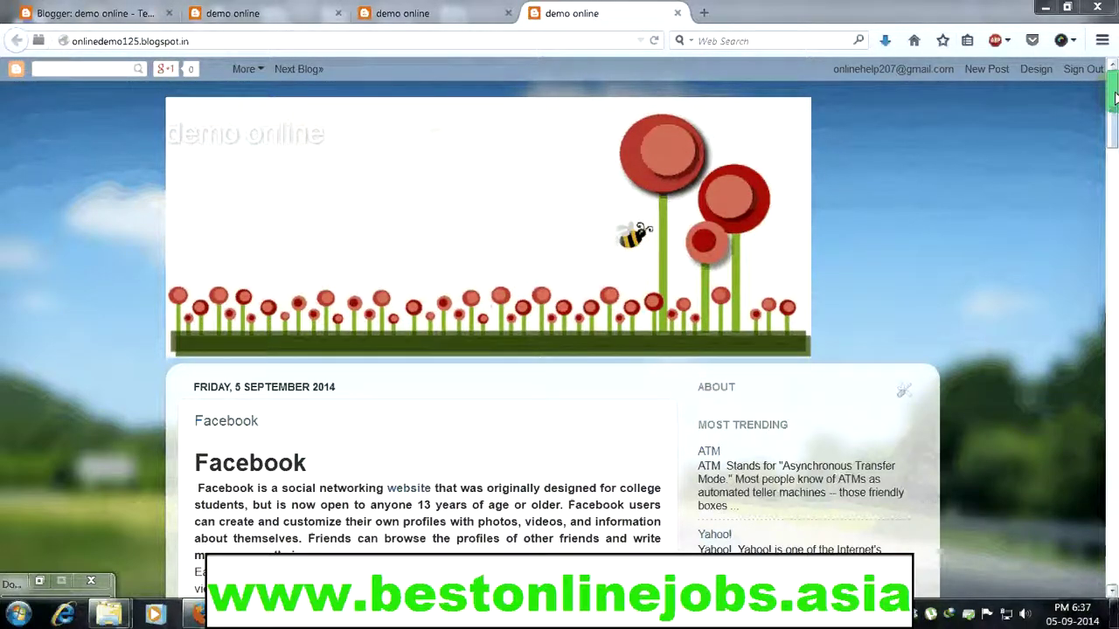
Step: Examine the flower-header version of the demo blog, from its title and sidebar down to the oldest posts
{"action": "left_click_drag", "start_coordinate": [1113, 98], "coordinate": [1110, 535]}
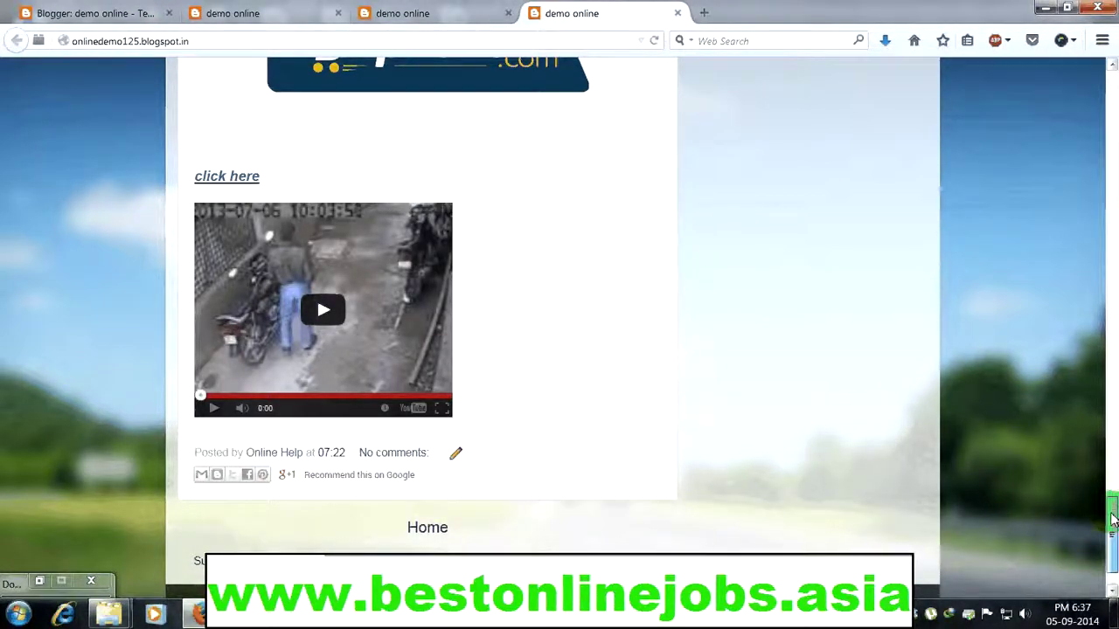
{"action": "left_click_drag", "start_coordinate": [1111, 499], "coordinate": [1113, 467]}
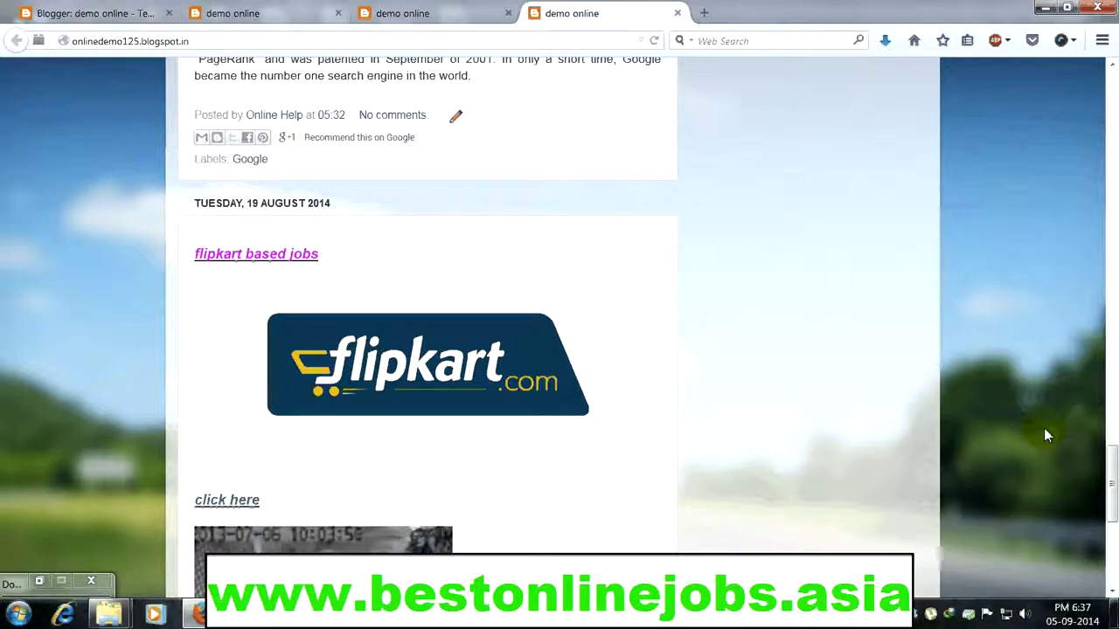
{"action": "mouse_move", "coordinate": [1112, 472]}
{"action": "left_mouse_down"}
{"action": "mouse_move", "coordinate": [1115, 177]}
{"action": "mouse_move", "coordinate": [1113, 467]}
{"action": "left_mouse_up"}
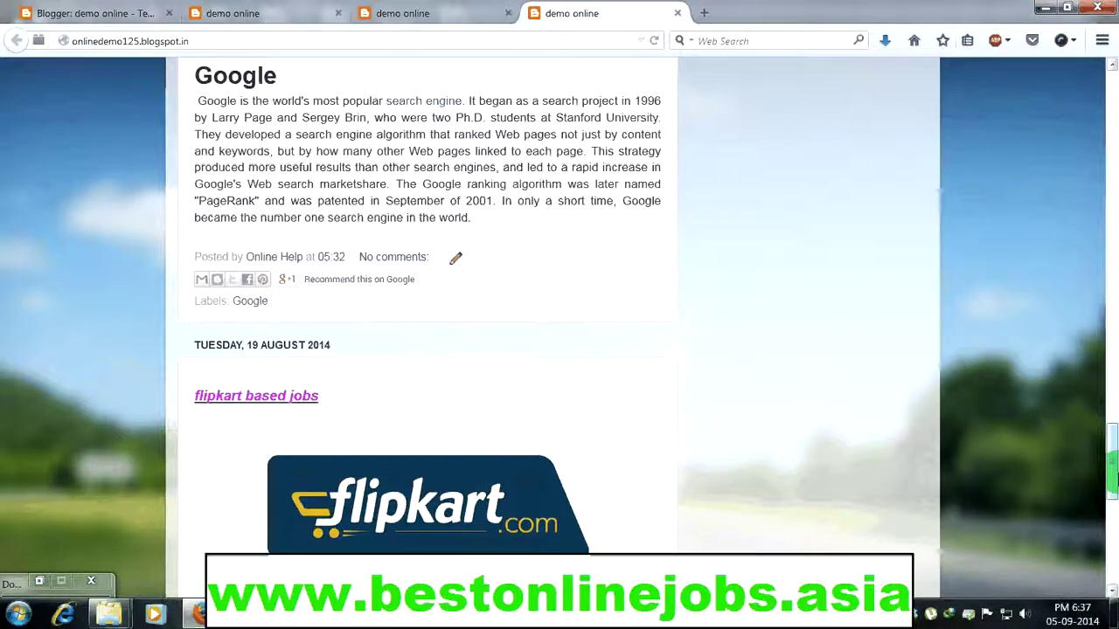
{"action": "left_click_drag", "start_coordinate": [1113, 476], "coordinate": [1103, 168]}
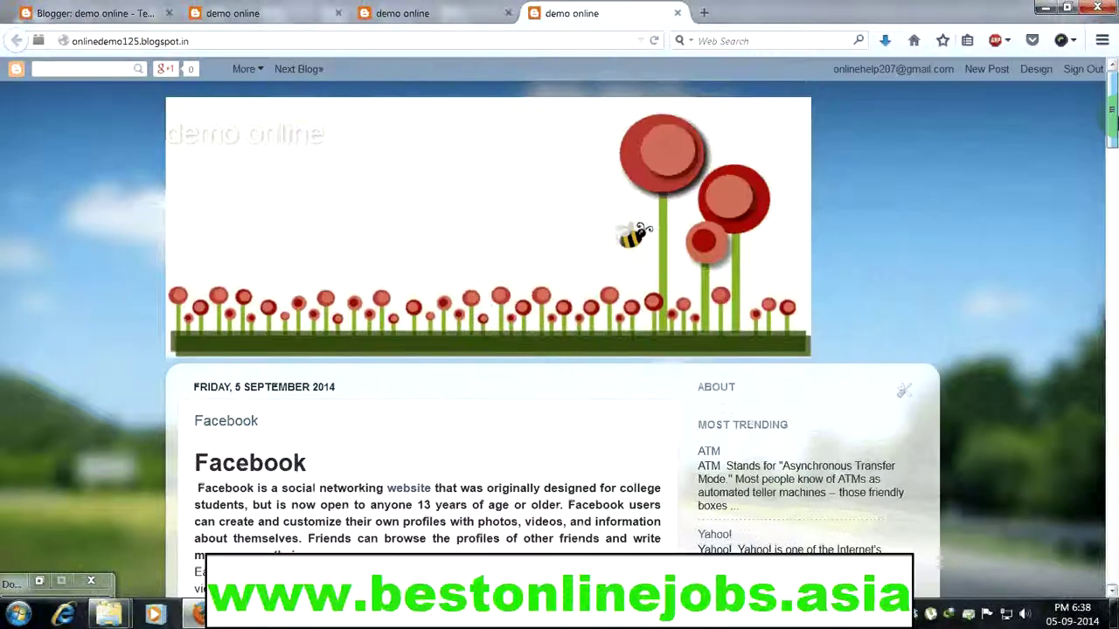
{"action": "left_click_drag", "start_coordinate": [1111, 148], "coordinate": [1110, 122]}
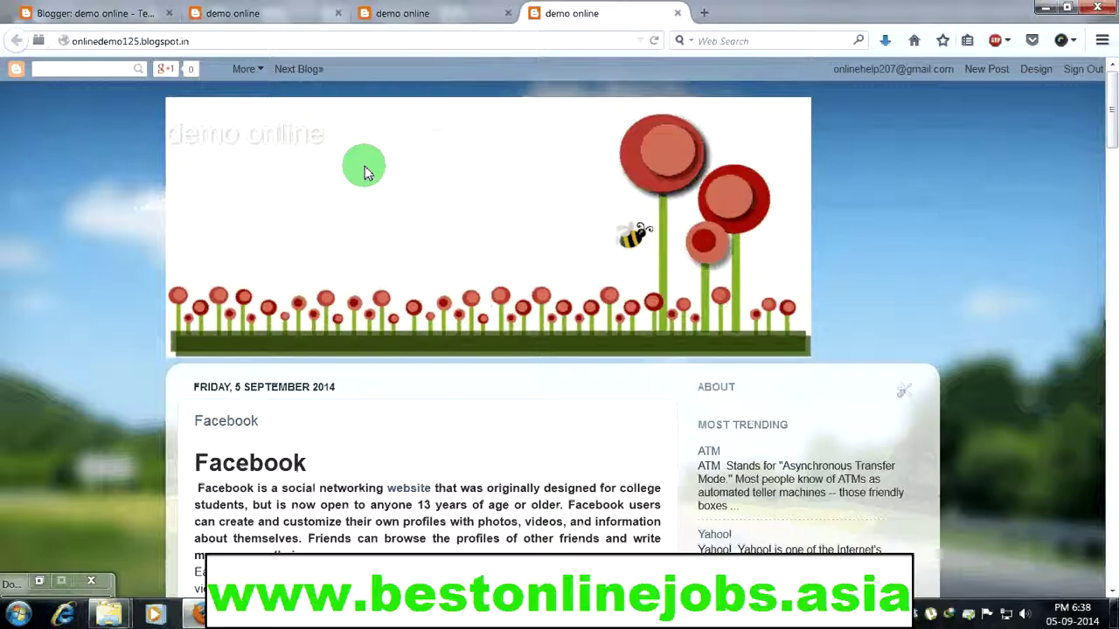
{"action": "left_click_drag", "start_coordinate": [364, 172], "coordinate": [137, 170]}
{"action": "left_click", "coordinate": [392, 149]}
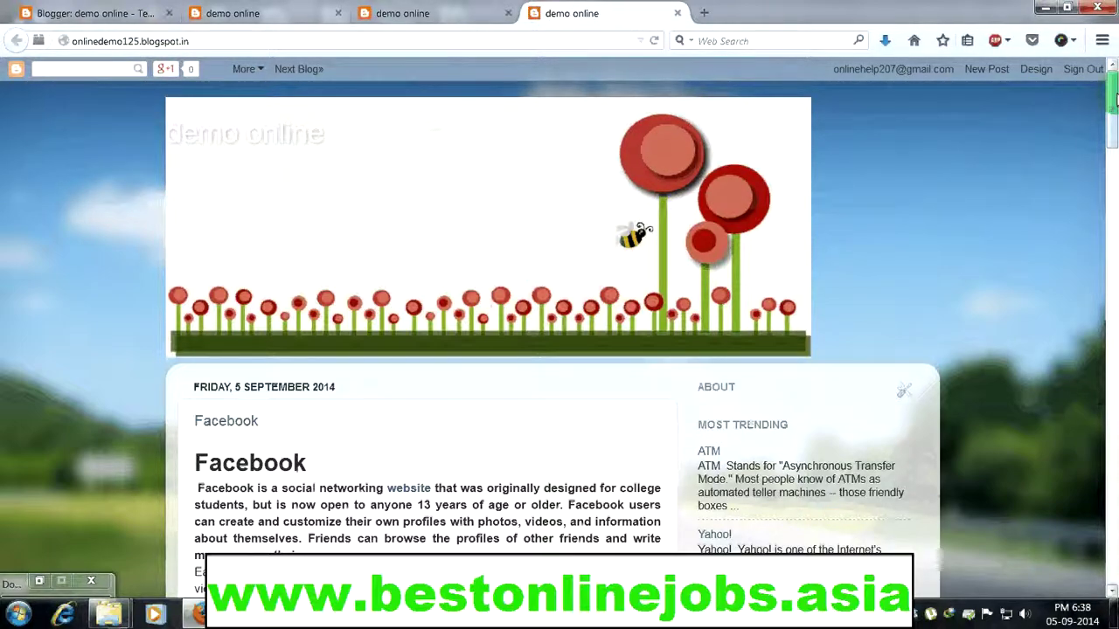
{"action": "scroll", "coordinate": [1114, 101], "scroll_direction": "down", "scroll_amount": 10}
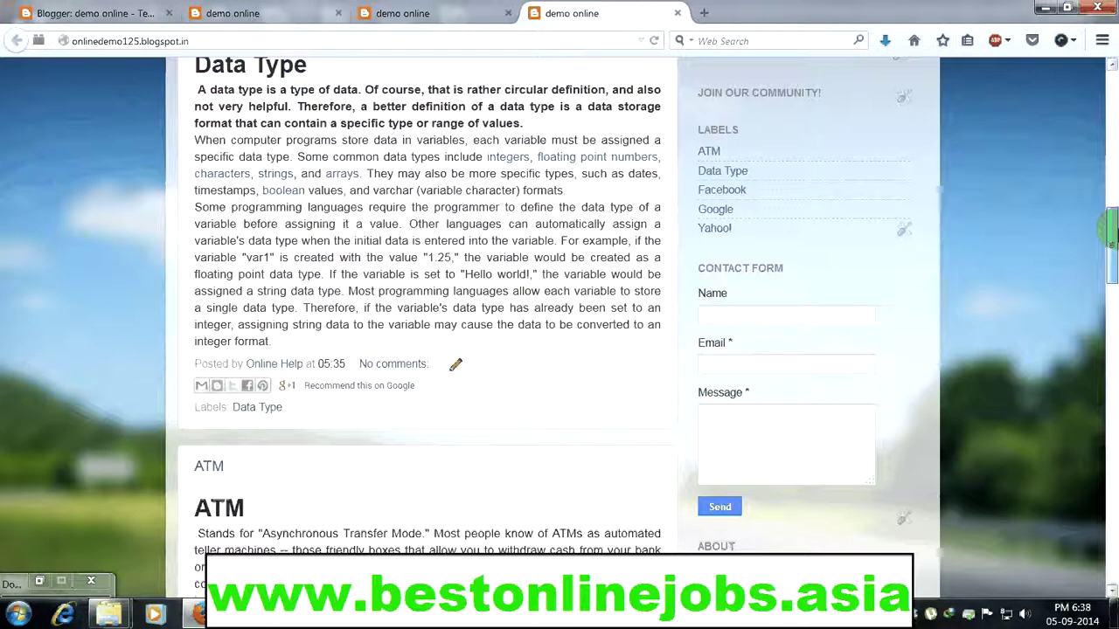
{"action": "scroll", "coordinate": [1116, 144], "scroll_direction": "up", "scroll_amount": 2}
{"action": "scroll", "coordinate": [1116, 142], "scroll_direction": "up", "scroll_amount": 8}
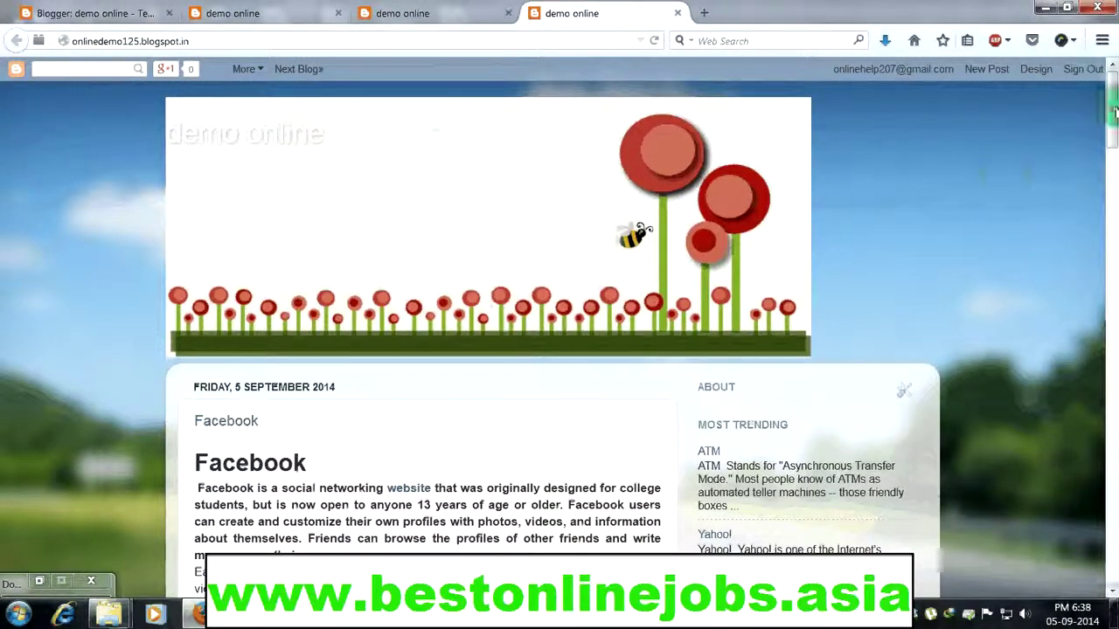
{"action": "scroll", "coordinate": [1115, 112], "scroll_direction": "down", "scroll_amount": 15}
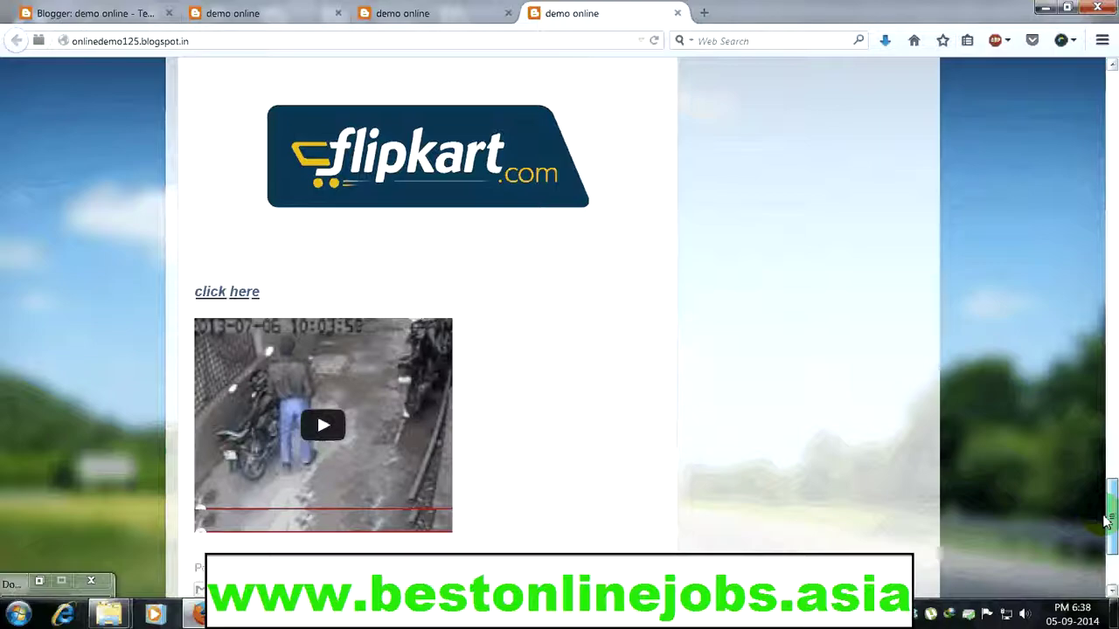
{"action": "scroll", "coordinate": [1112, 103], "scroll_direction": "up", "scroll_amount": 15}
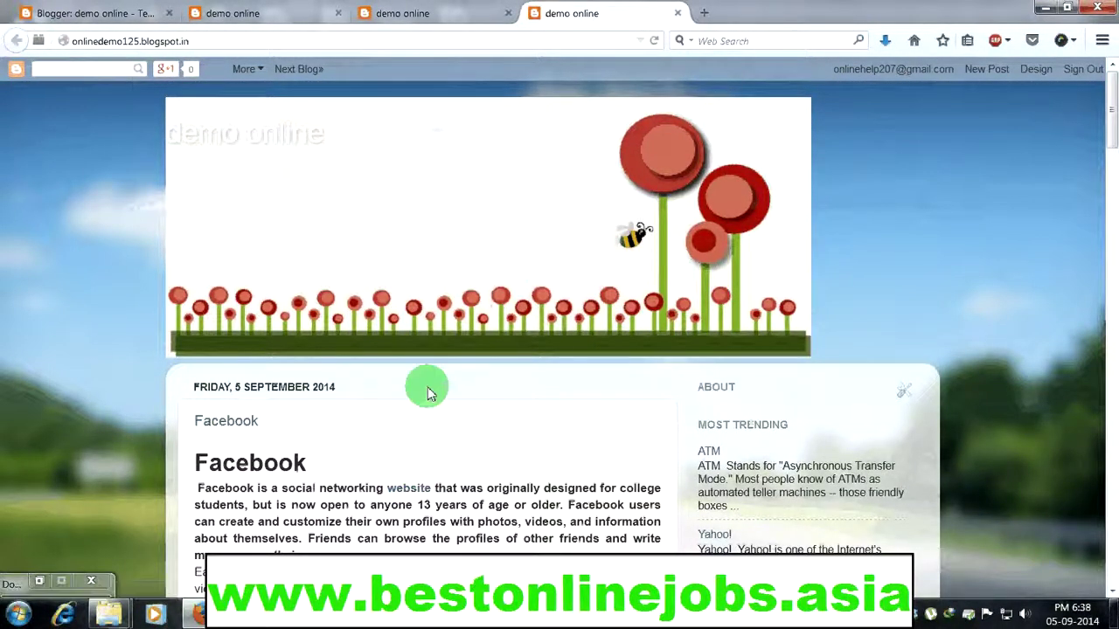
Step: Compare the flower-header version of the blog with the dark-themed one, including its menu bar, post summaries and Popular Posts sidebar
{"action": "left_click", "coordinate": [471, 11]}
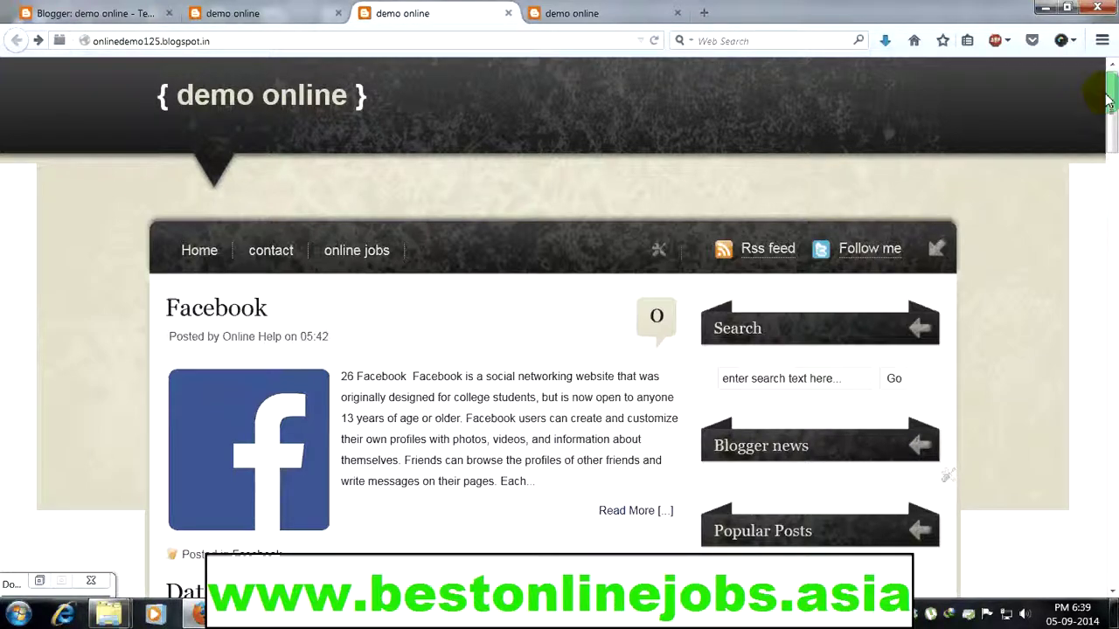
{"action": "left_click", "coordinate": [653, 8]}
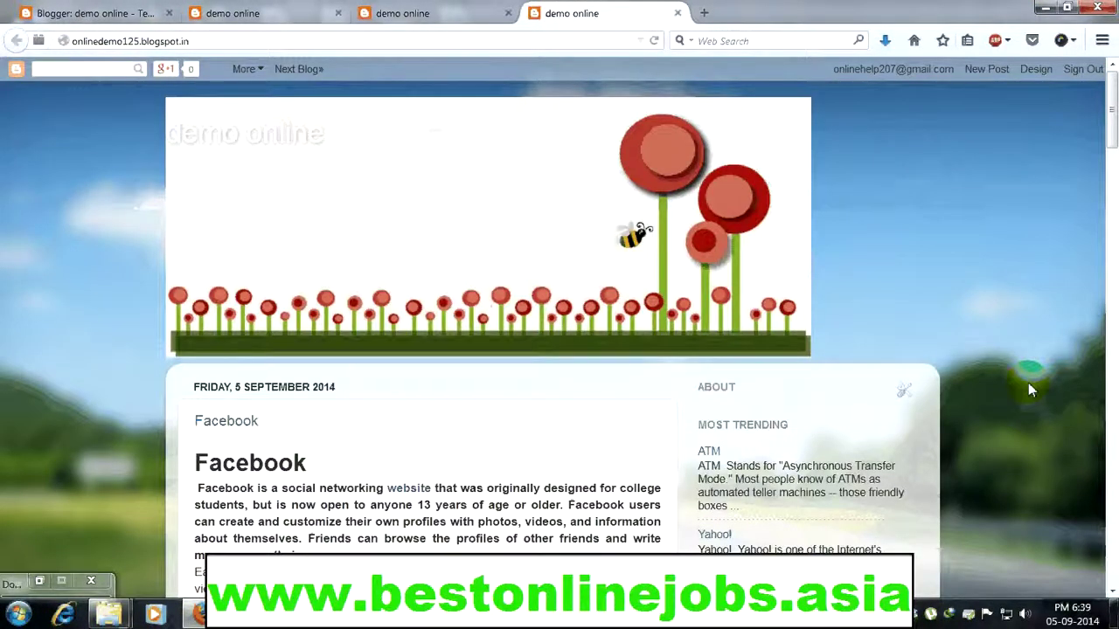
{"action": "left_click", "coordinate": [431, 9]}
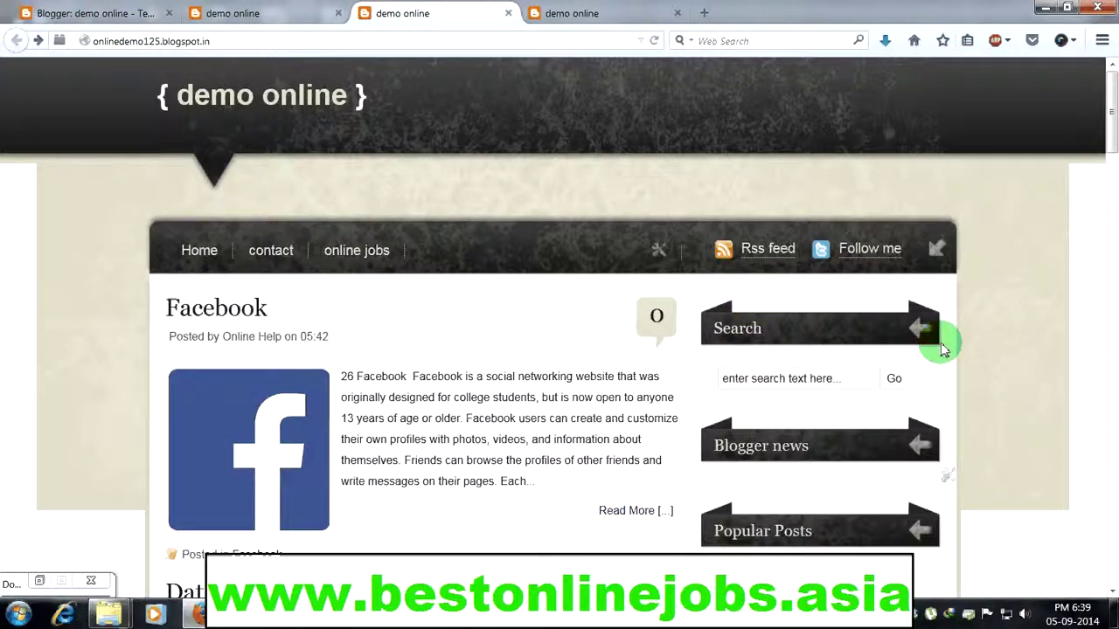
{"action": "scroll", "coordinate": [1078, 303], "scroll_direction": "down", "scroll_amount": 5}
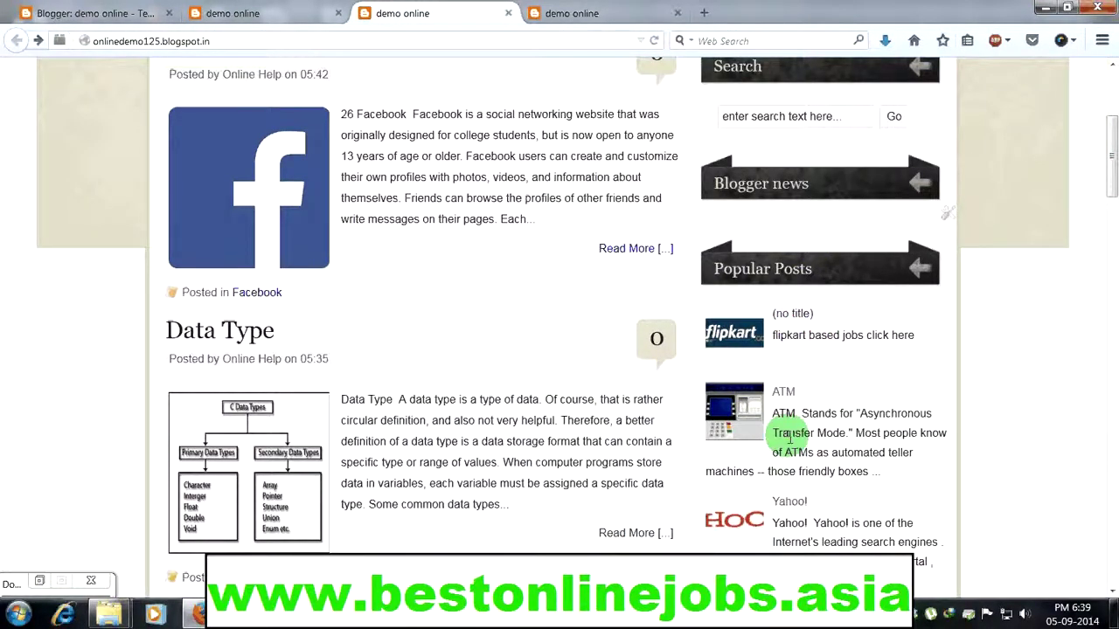
{"action": "left_click", "coordinate": [612, 13]}
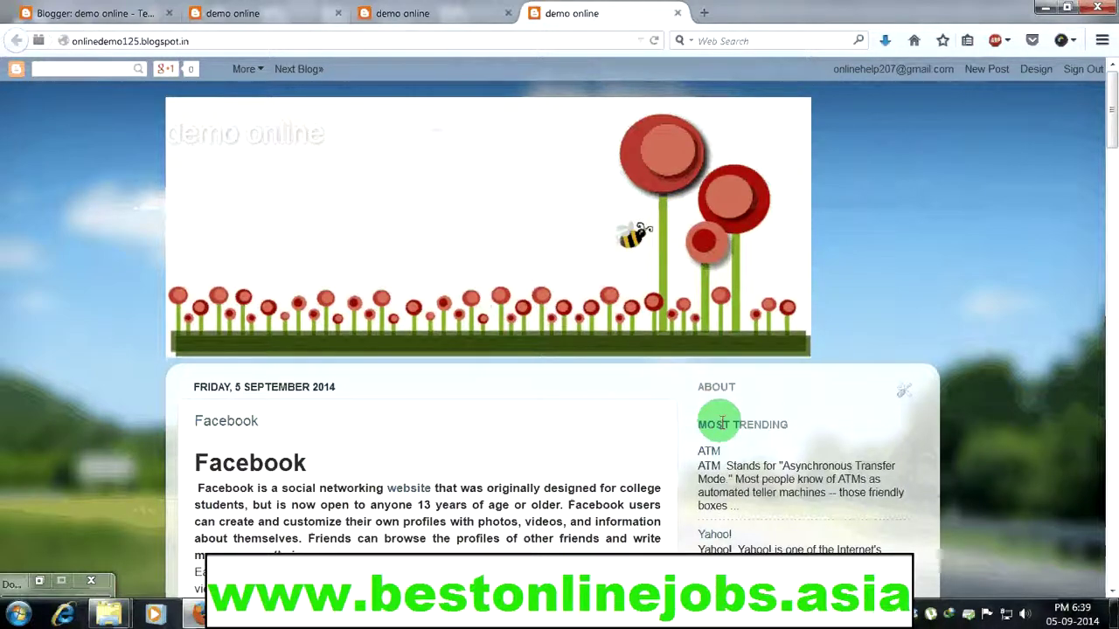
{"action": "left_click", "coordinate": [411, 15]}
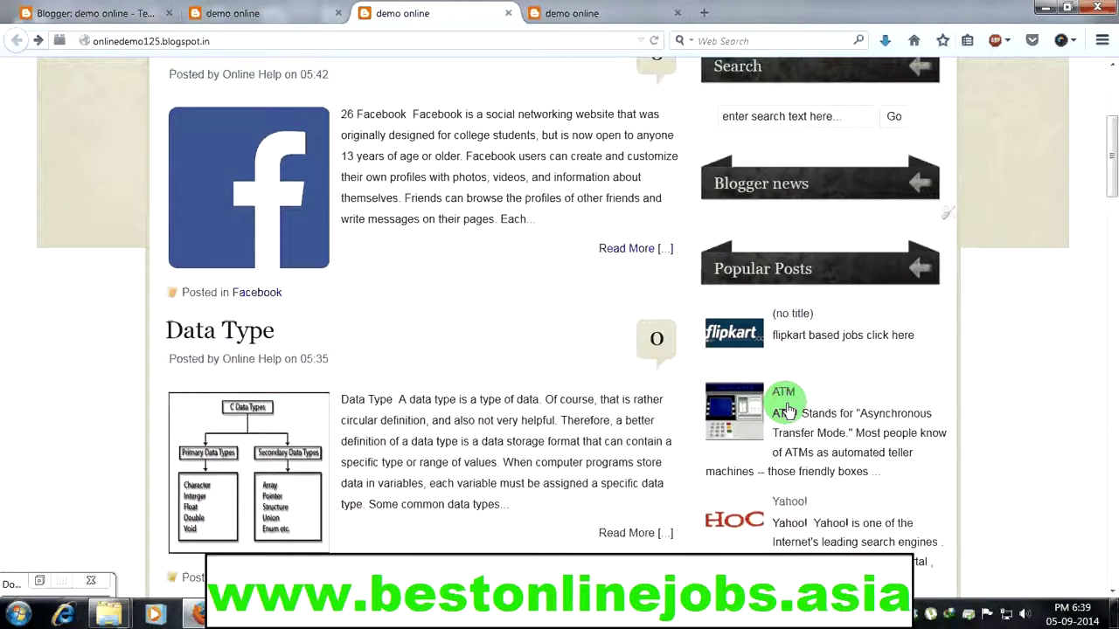
{"action": "left_click_drag", "start_coordinate": [1110, 168], "coordinate": [1110, 231]}
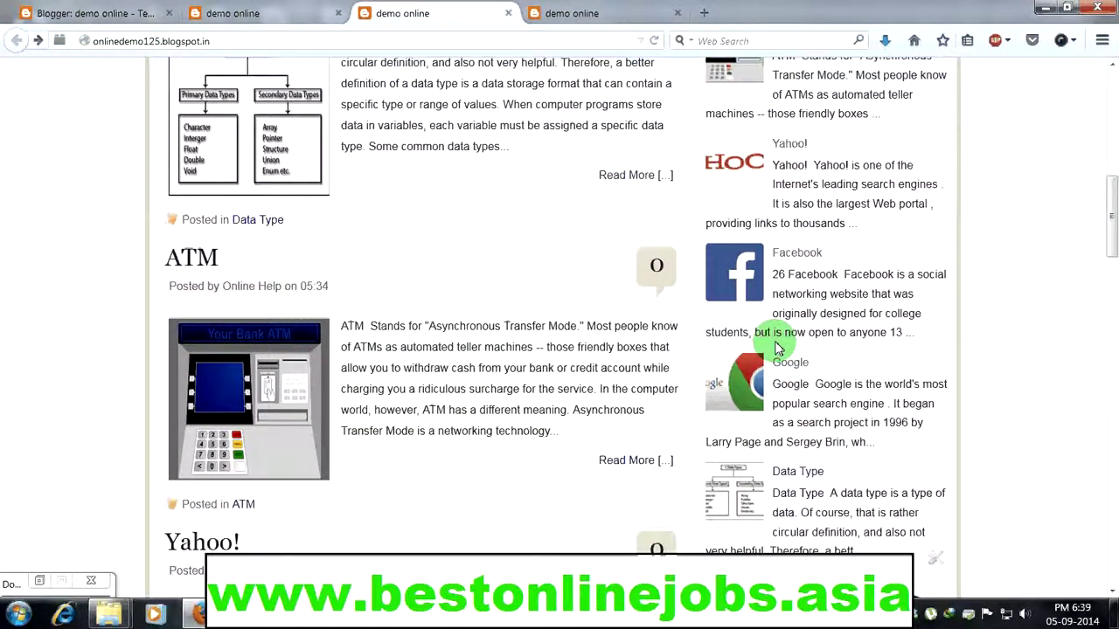
{"action": "left_click_drag", "start_coordinate": [1110, 229], "coordinate": [1110, 293]}
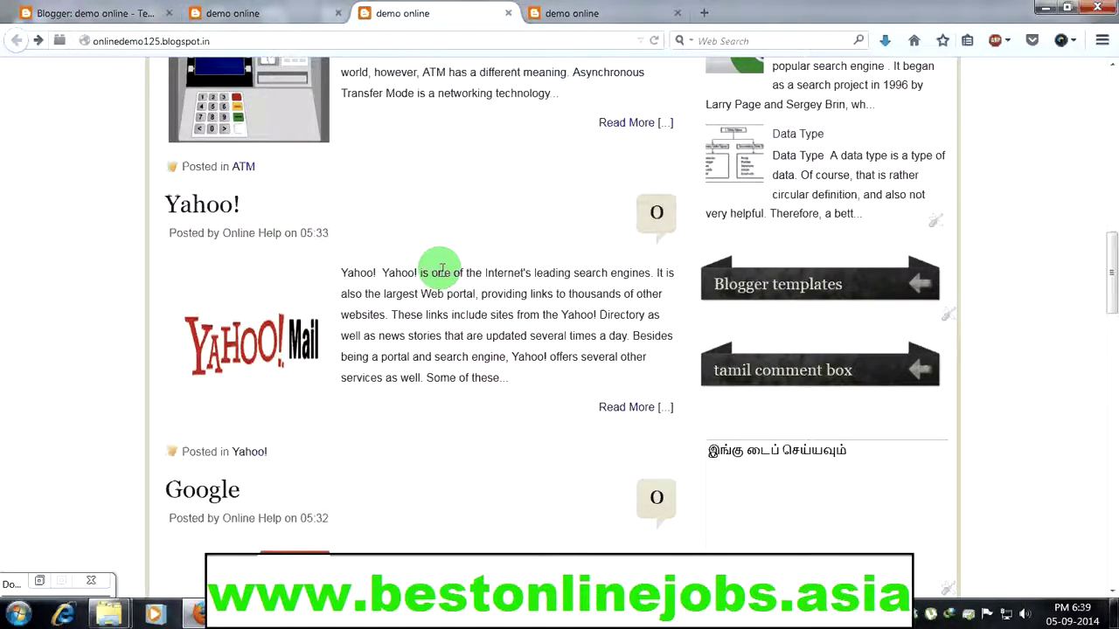
{"action": "left_click_drag", "start_coordinate": [1110, 277], "coordinate": [1112, 104]}
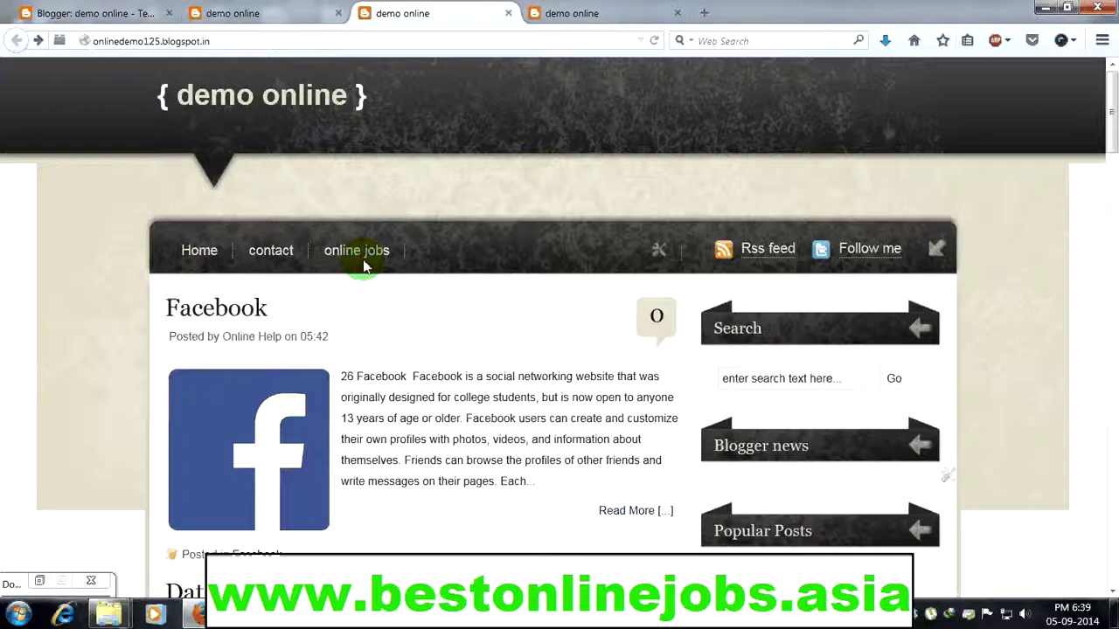
{"action": "left_click", "coordinate": [535, 13]}
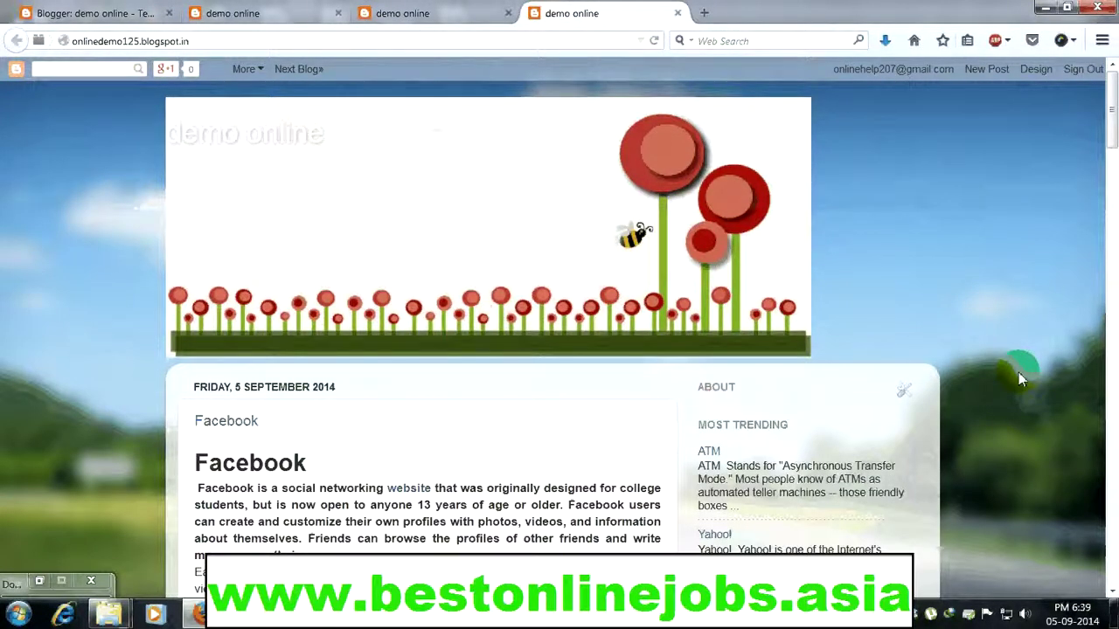
{"action": "left_click_drag", "start_coordinate": [1112, 175], "coordinate": [1109, 43]}
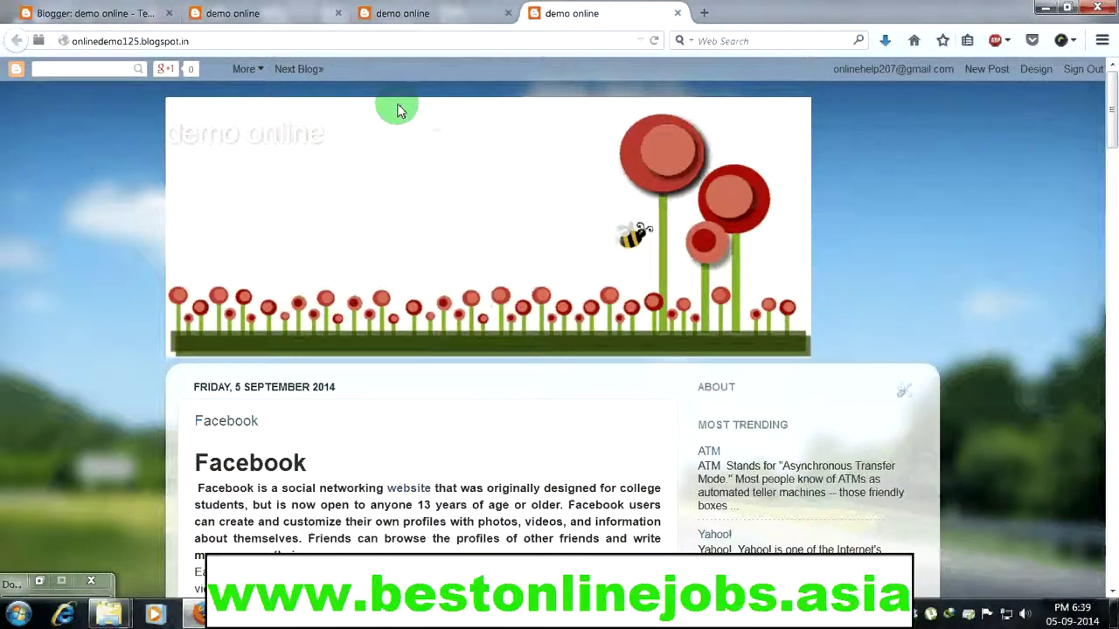
{"action": "left_click", "coordinate": [401, 14]}
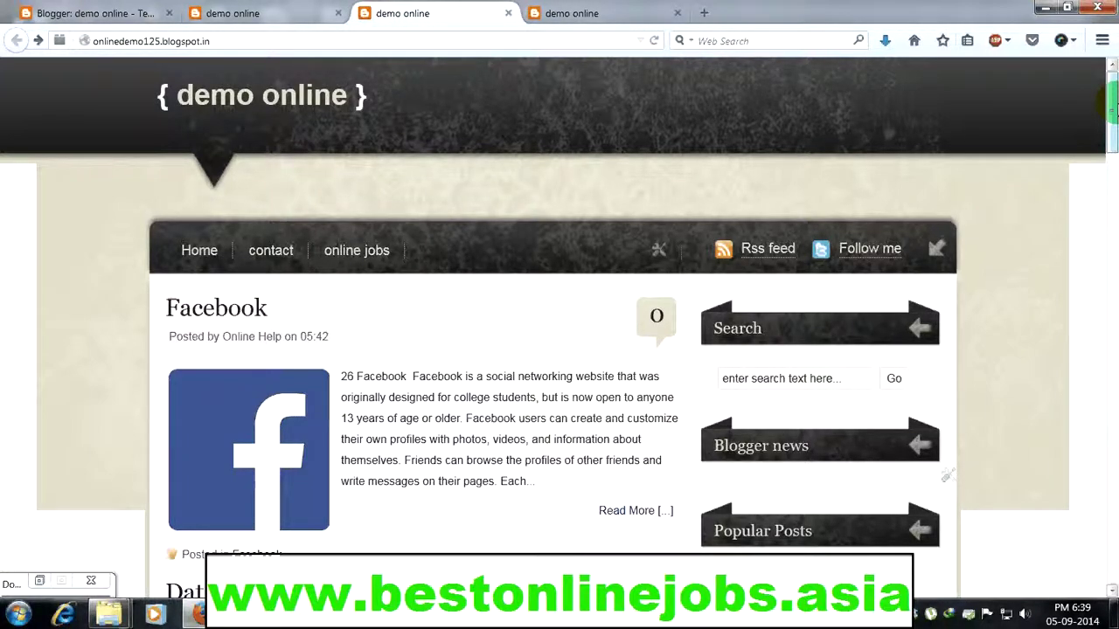
Step: Open the template Backup / Restore dialog for the demo online blog in Blogger
{"action": "key", "text": "ctrl+1"}
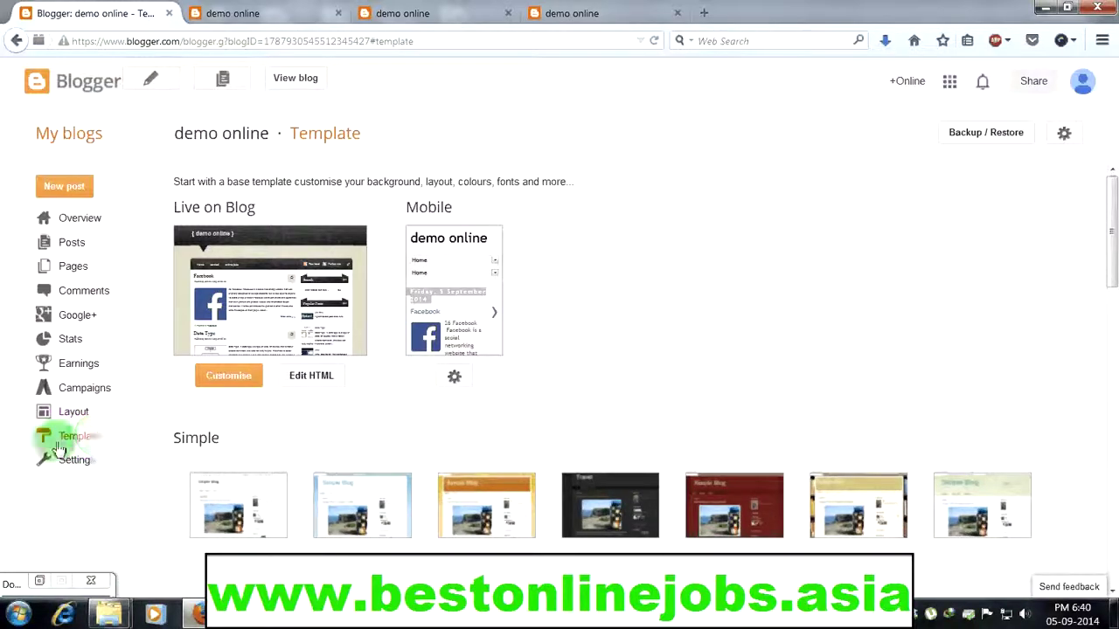
{"action": "left_click", "coordinate": [978, 140]}
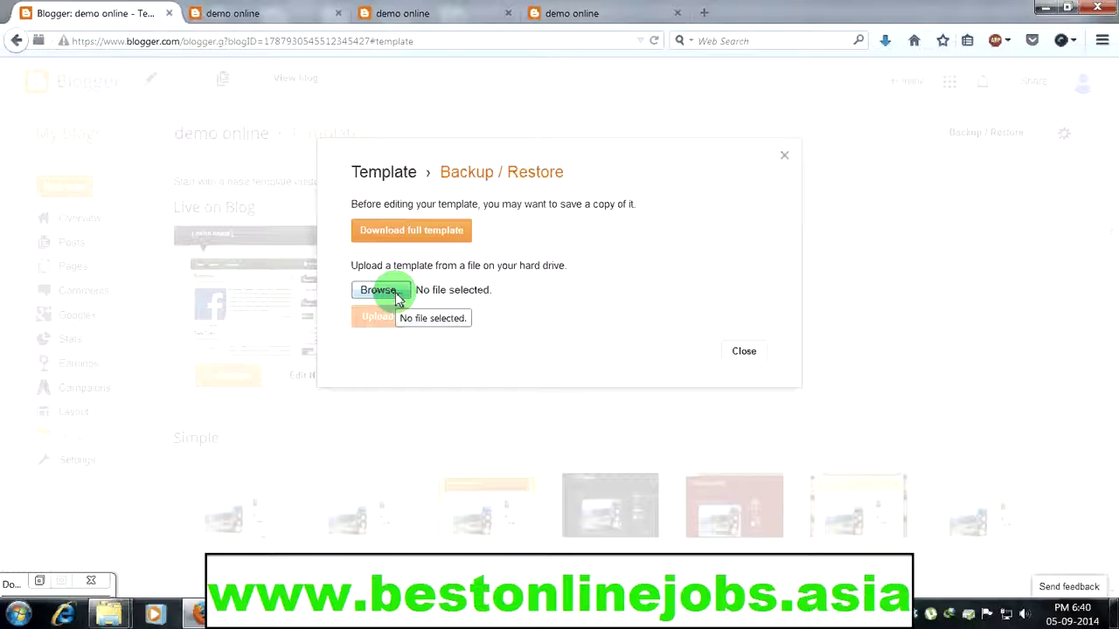
Step: Search Google for "blogger templates" in a new browser tab and open the btemplates.com result
{"action": "left_click", "coordinate": [706, 18]}
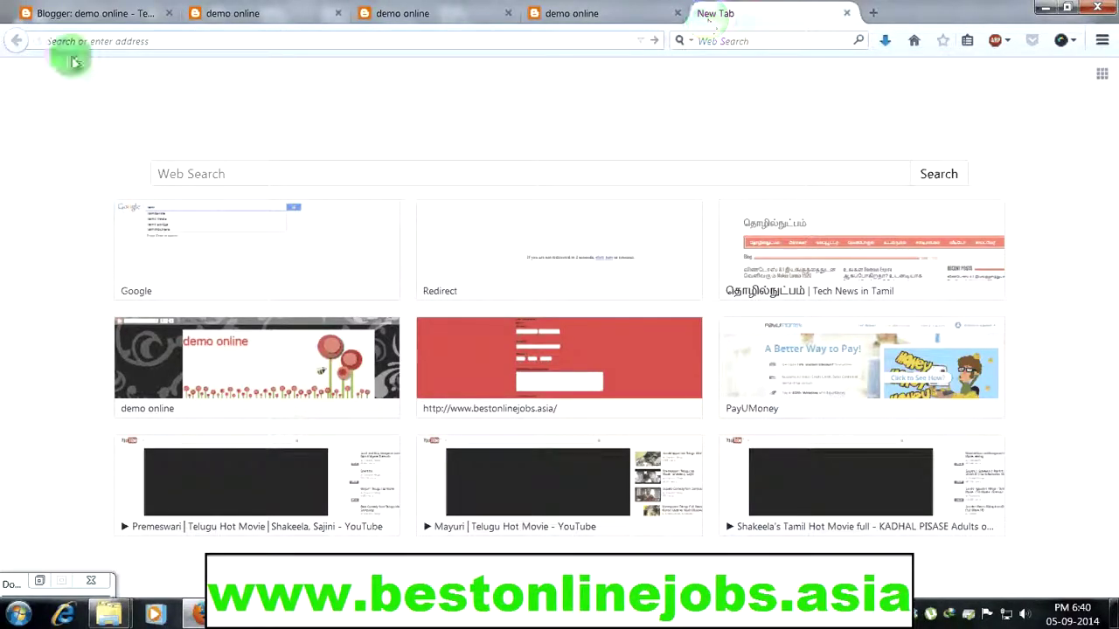
{"action": "type", "text": "www.g"}
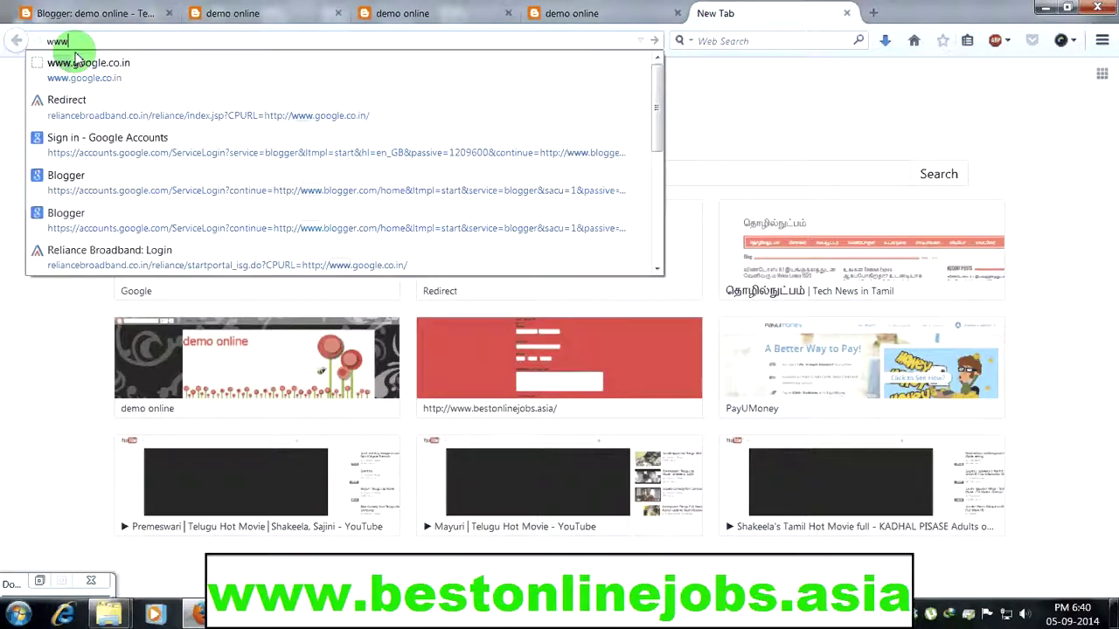
{"action": "key", "text": "Return"}
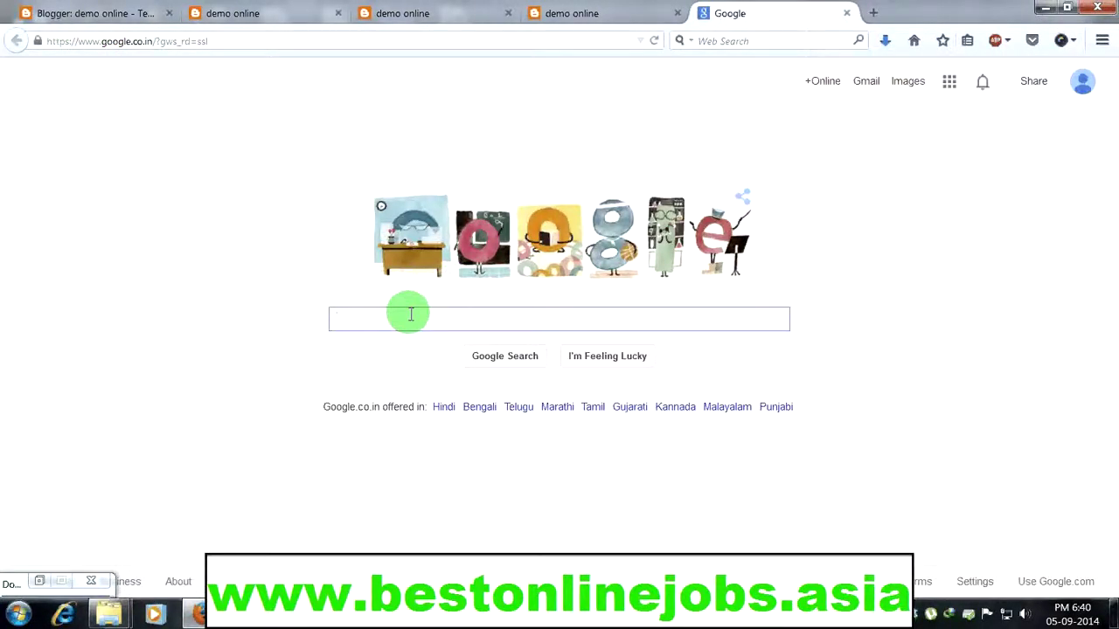
{"action": "type", "text": "blogger"}
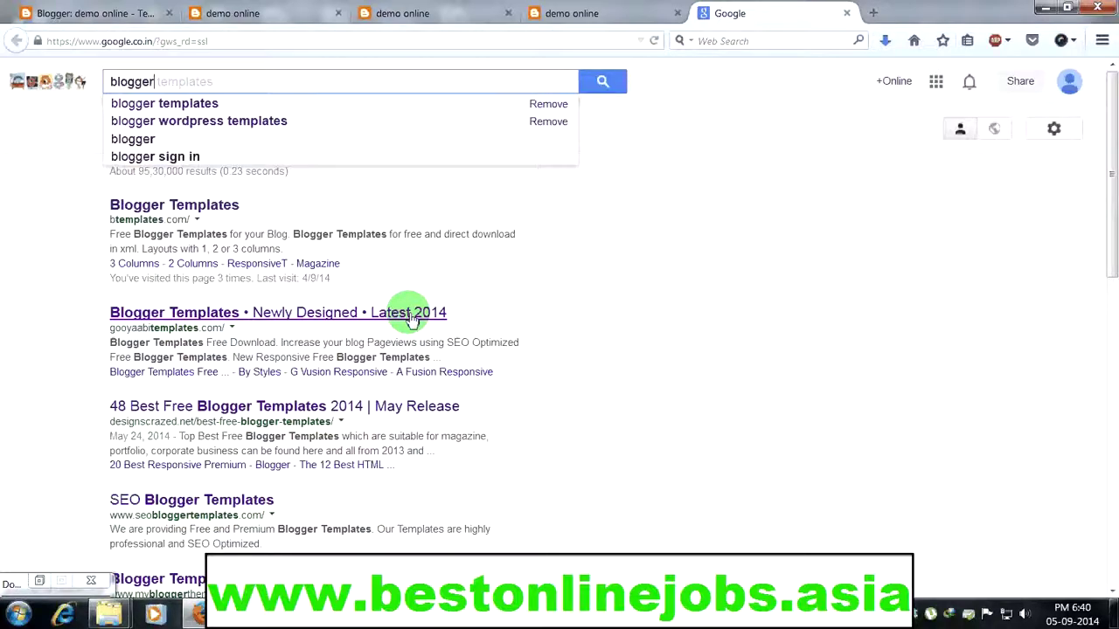
{"action": "left_click", "coordinate": [327, 106]}
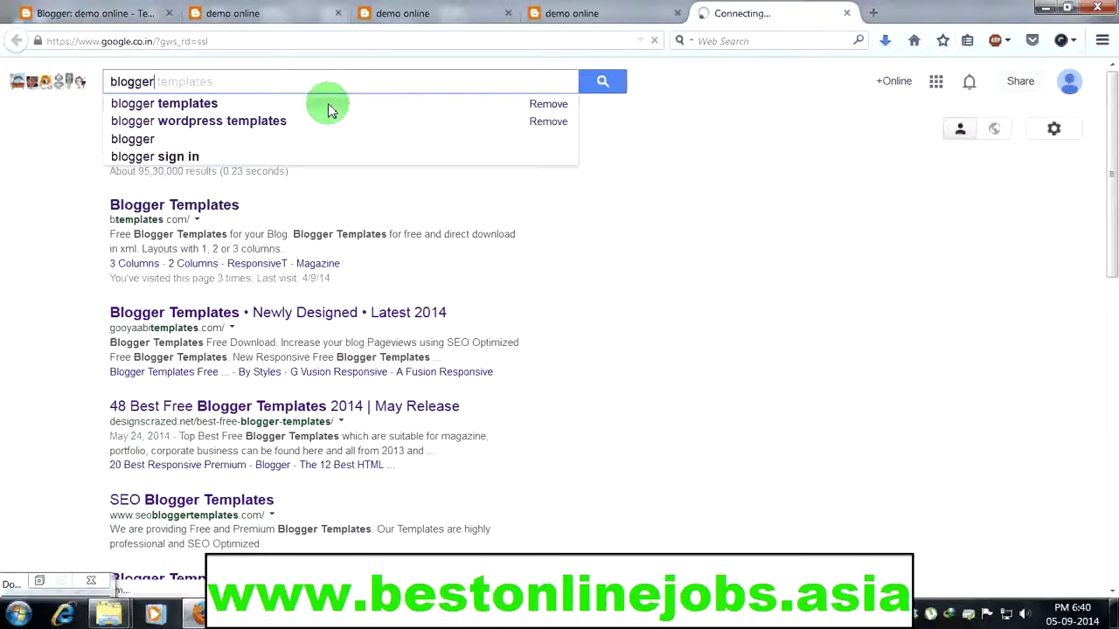
{"action": "left_click", "coordinate": [201, 207]}
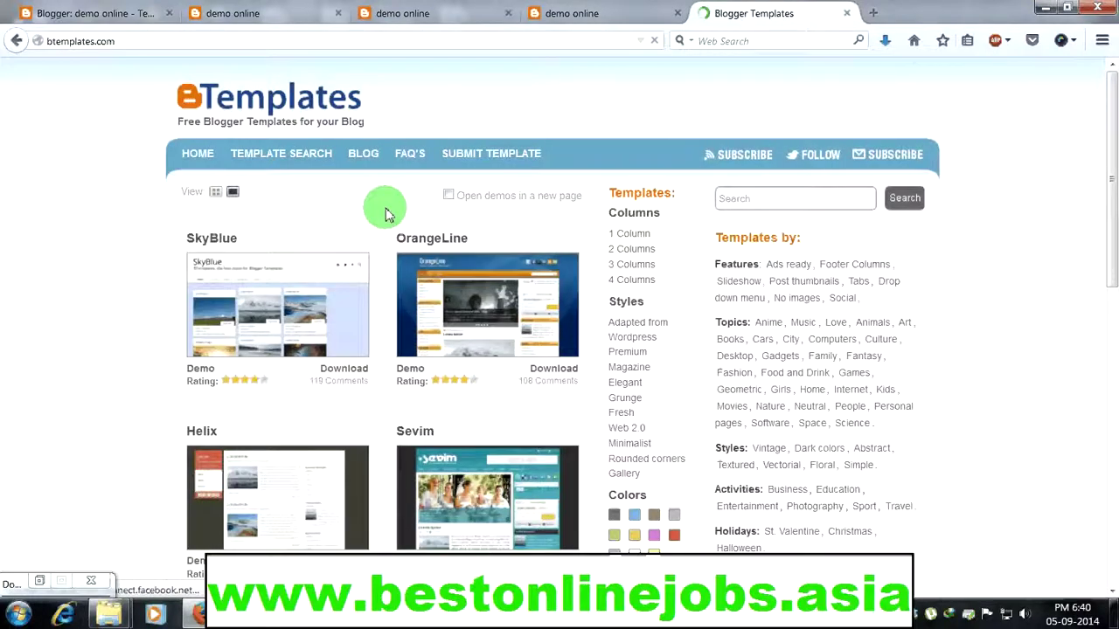
Step: Find the ResponsiveT template on BTemplates and download it as ResponsiveT.zip
{"action": "left_click_drag", "start_coordinate": [1110, 162], "coordinate": [1111, 317]}
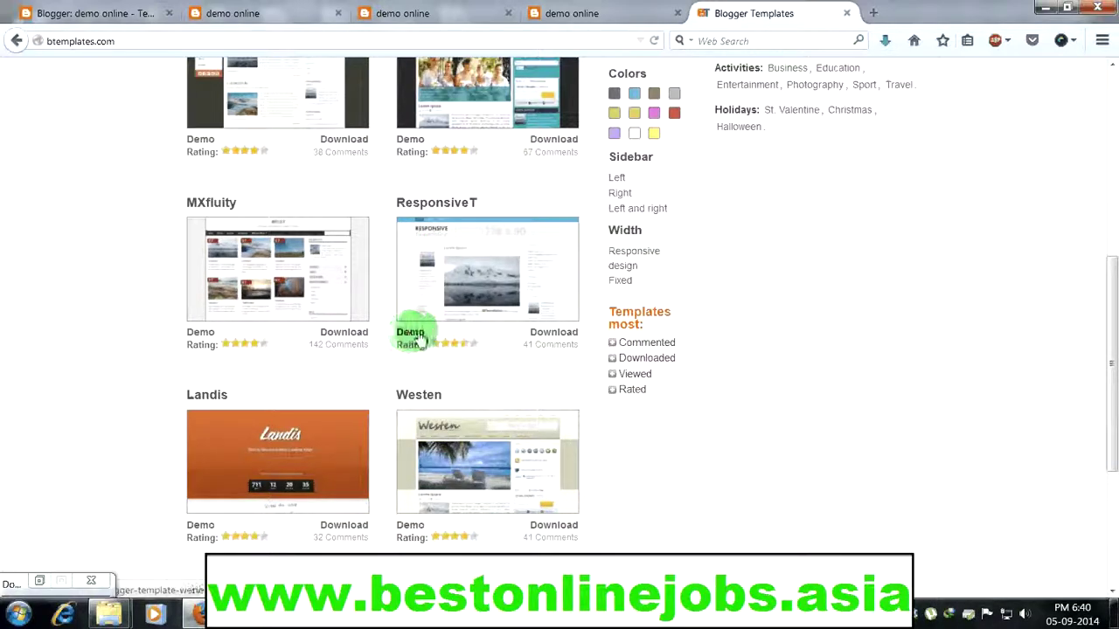
{"action": "left_click", "coordinate": [417, 244]}
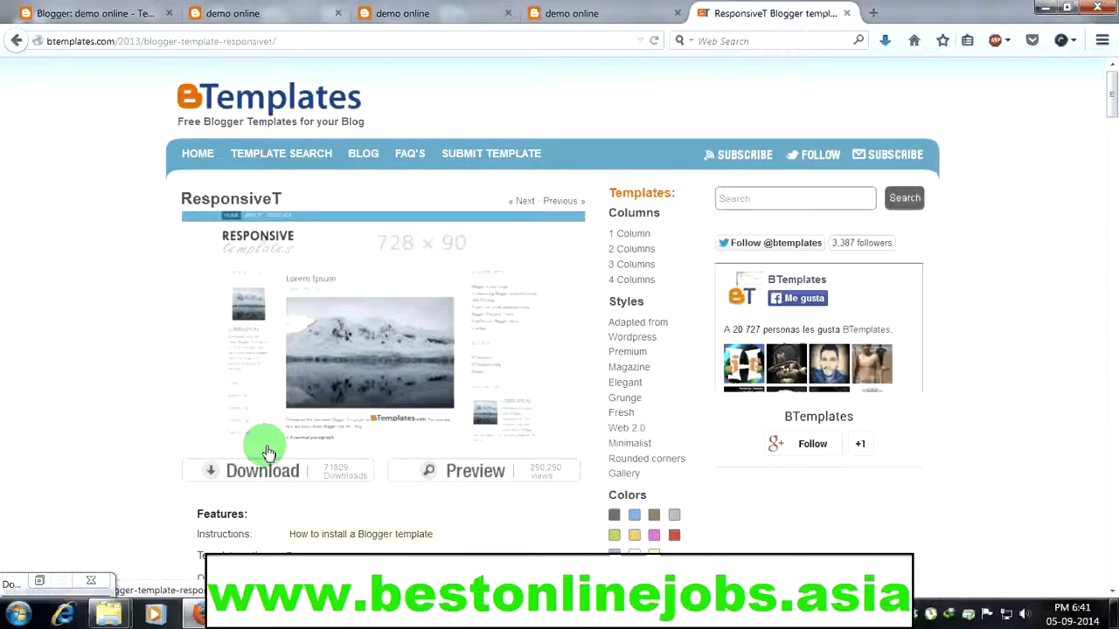
{"action": "scroll", "coordinate": [268, 457], "scroll_direction": "up", "scroll_amount": 3}
{"action": "mouse_move", "coordinate": [1107, 87]}
{"action": "left_mouse_down"}
{"action": "mouse_move", "coordinate": [1108, 139]}
{"action": "mouse_move", "coordinate": [1109, 104]}
{"action": "left_mouse_up"}
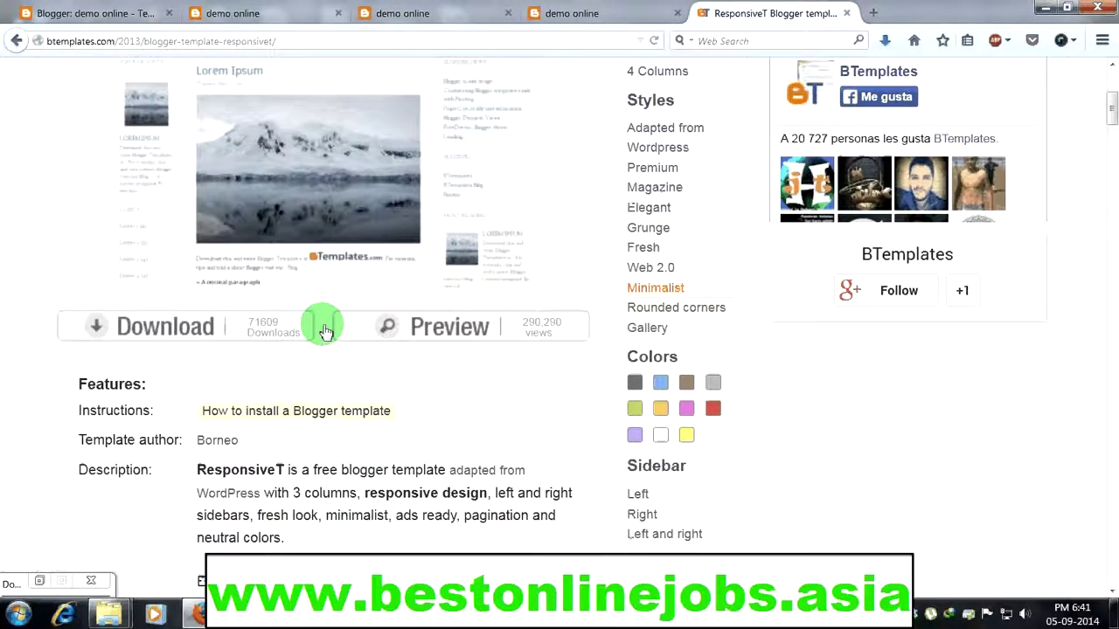
{"action": "left_click", "coordinate": [200, 331]}
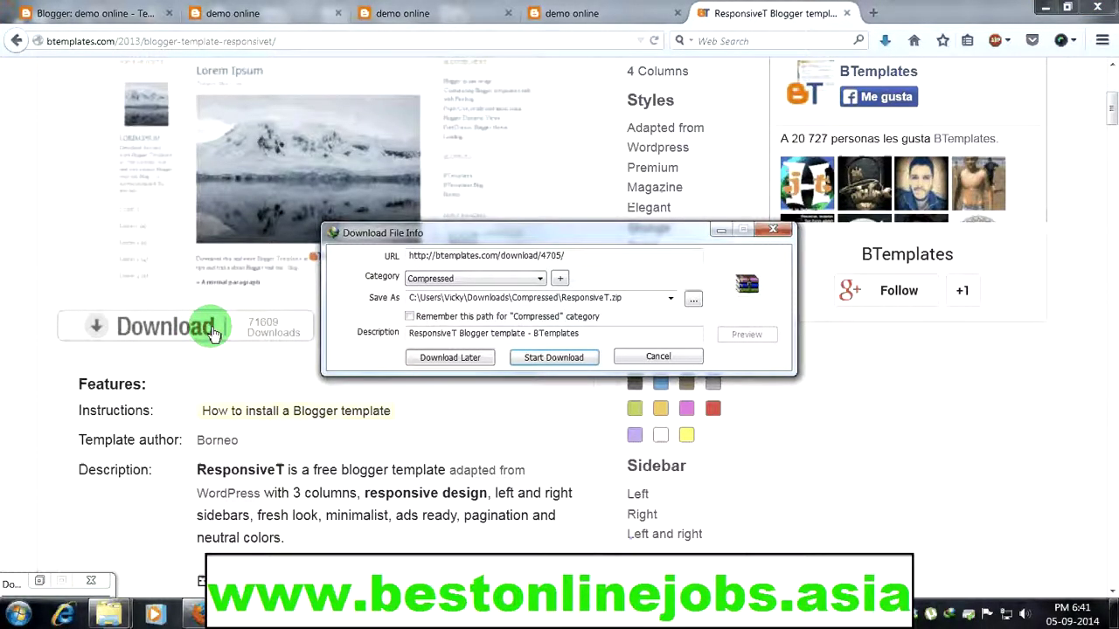
{"action": "left_click", "coordinate": [577, 356]}
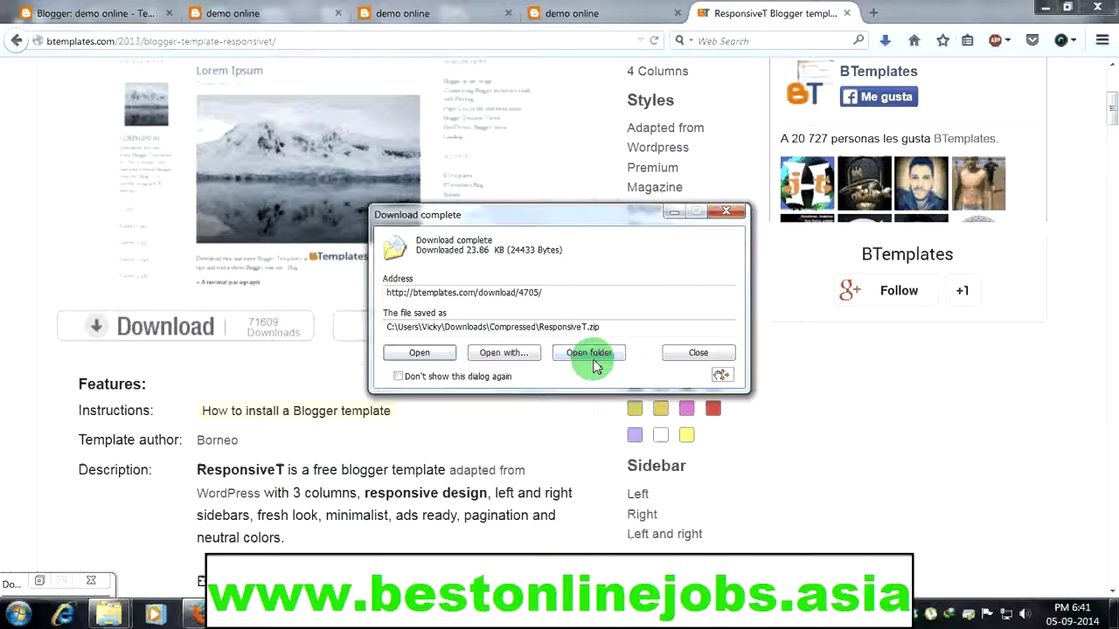
Step: Transfer the downloaded ResponsiveT.zip from the Compressed downloads folder to the desktop and extract it there
{"action": "left_click", "coordinate": [590, 355]}
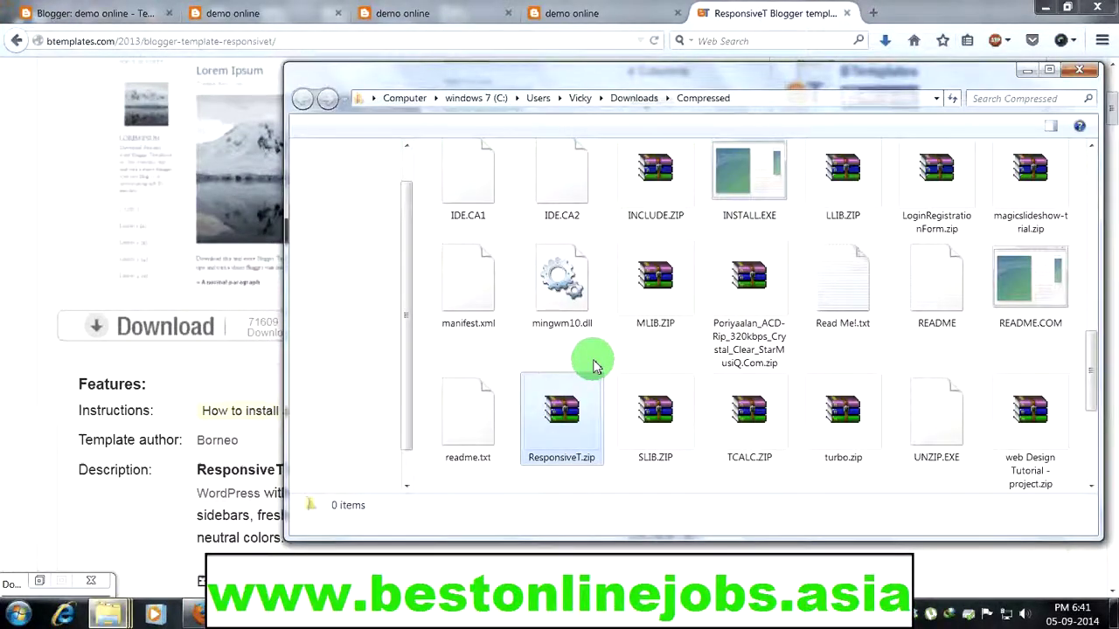
{"action": "right_click", "coordinate": [578, 429]}
{"action": "left_click", "coordinate": [944, 219]}
{"action": "left_click", "coordinate": [1082, 71]}
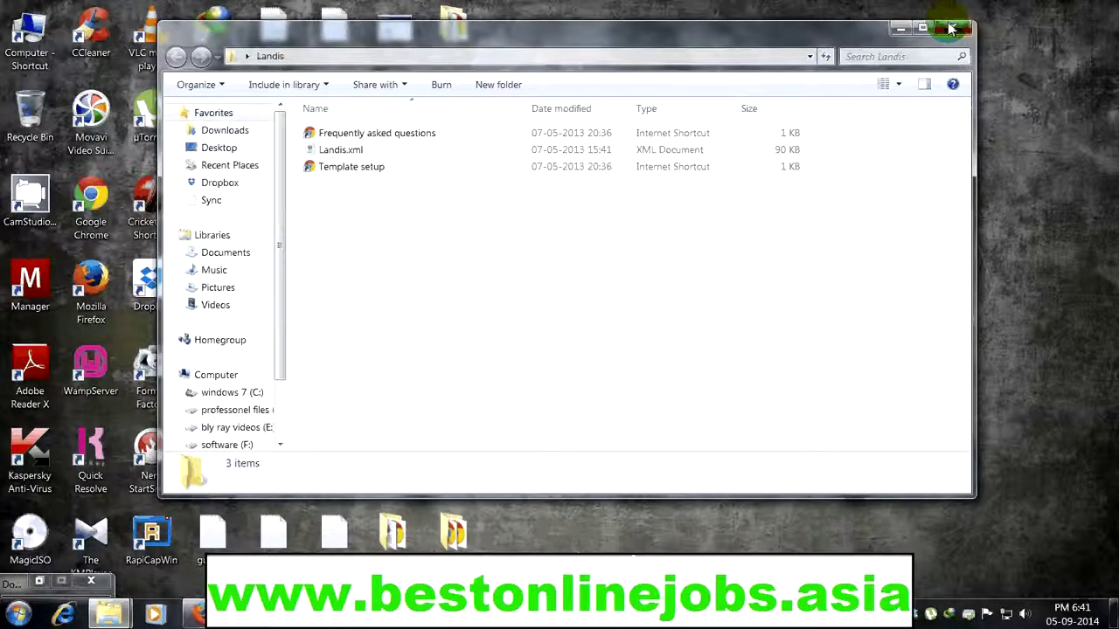
{"action": "left_click", "coordinate": [951, 29]}
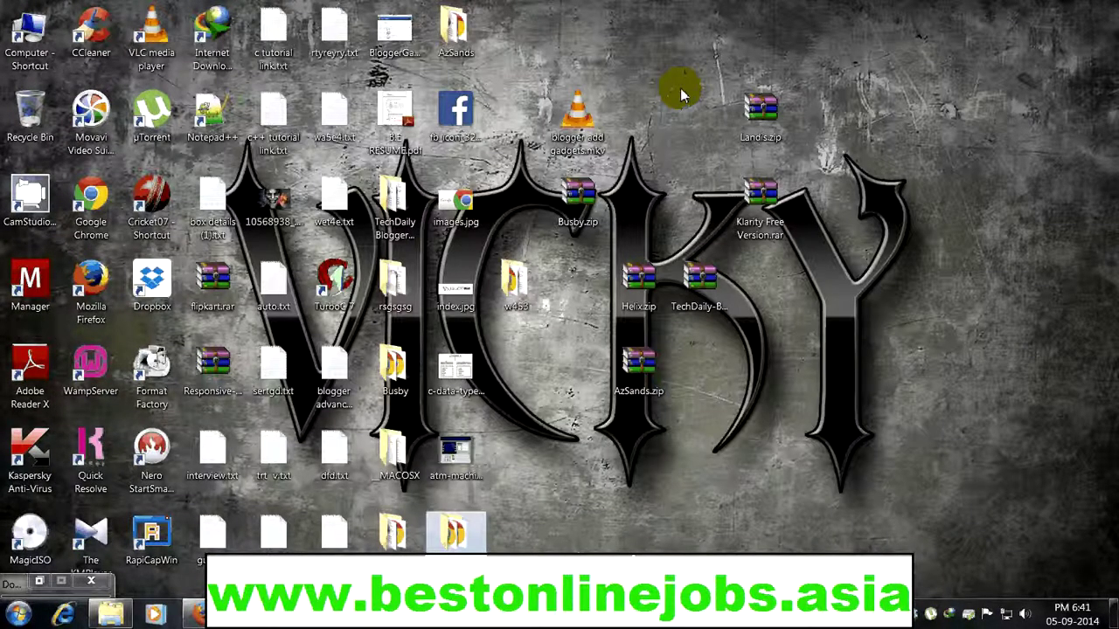
{"action": "left_click", "coordinate": [695, 112]}
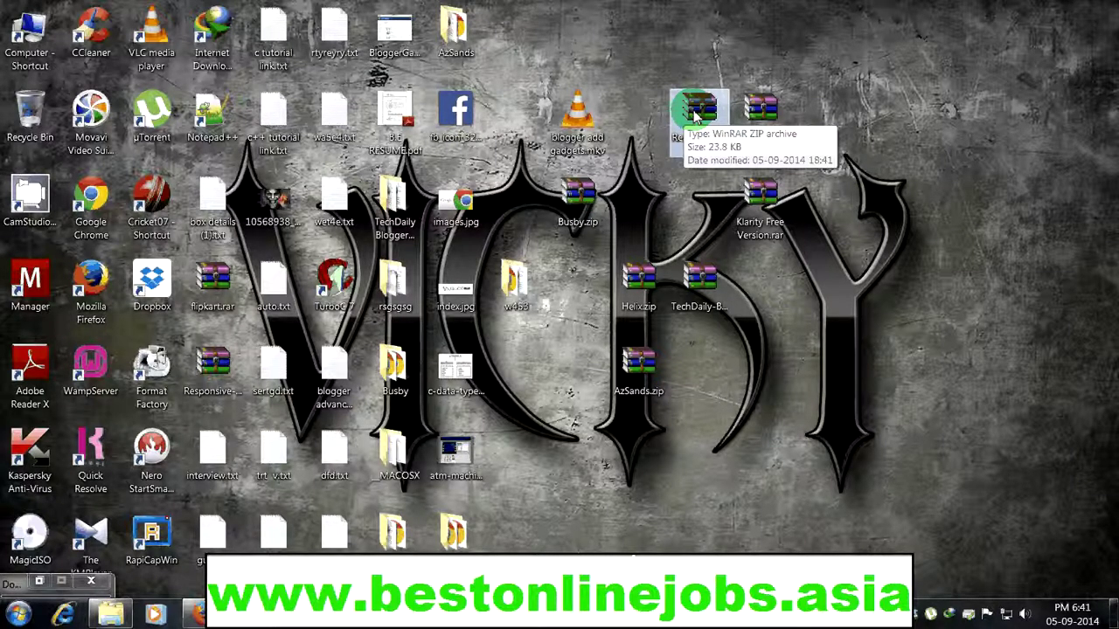
{"action": "left_click", "coordinate": [722, 168]}
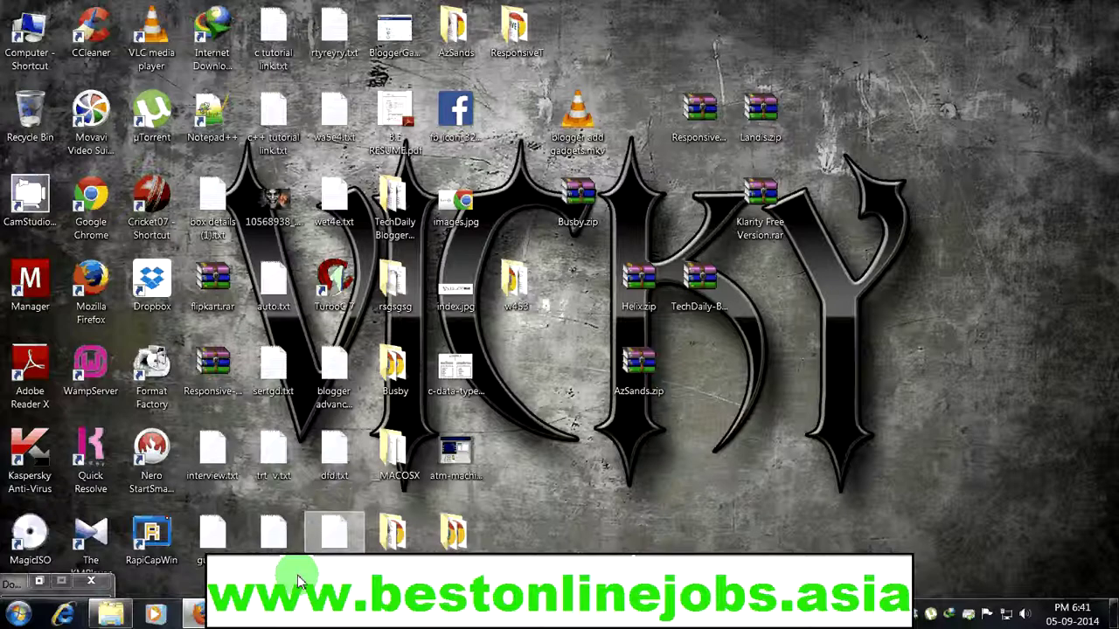
Step: In Blogger's Backup / Restore dialog, choose ResponsiveT.xml from the desktop's ResponsiveT folder and upload it as the template
{"action": "left_click", "coordinate": [201, 613]}
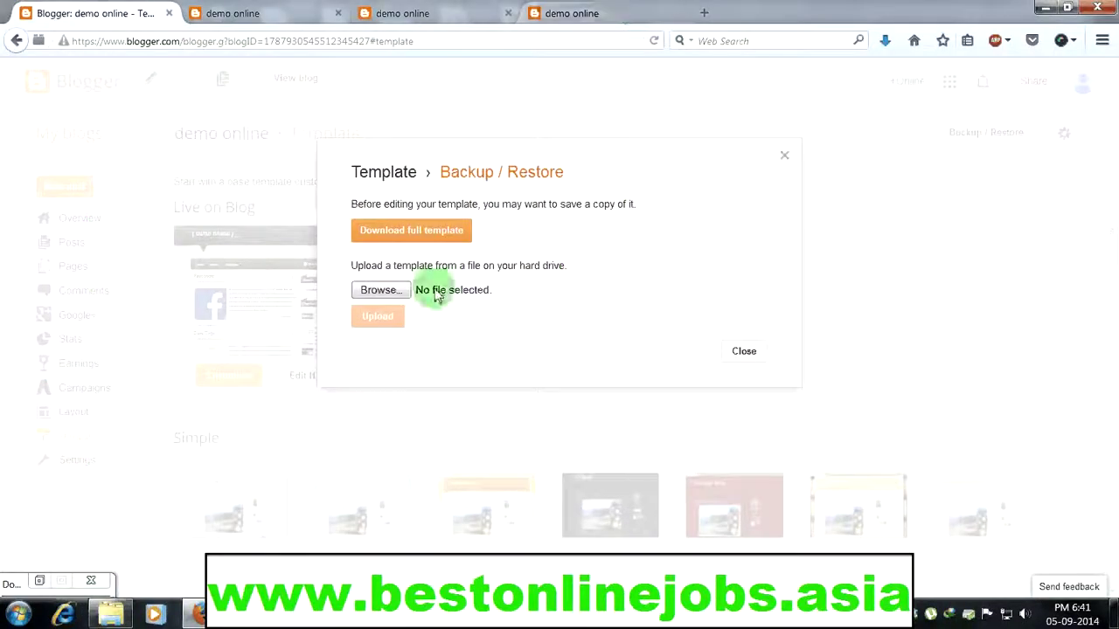
{"action": "left_click", "coordinate": [406, 297]}
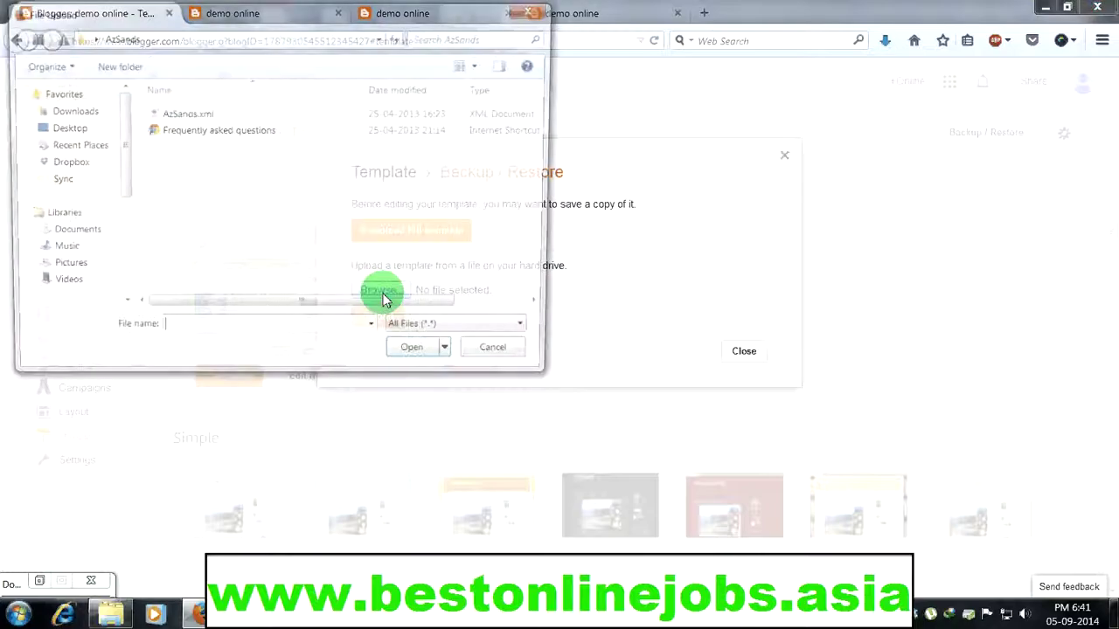
{"action": "left_click", "coordinate": [60, 130]}
{"action": "left_click_drag", "start_coordinate": [544, 145], "coordinate": [546, 164]}
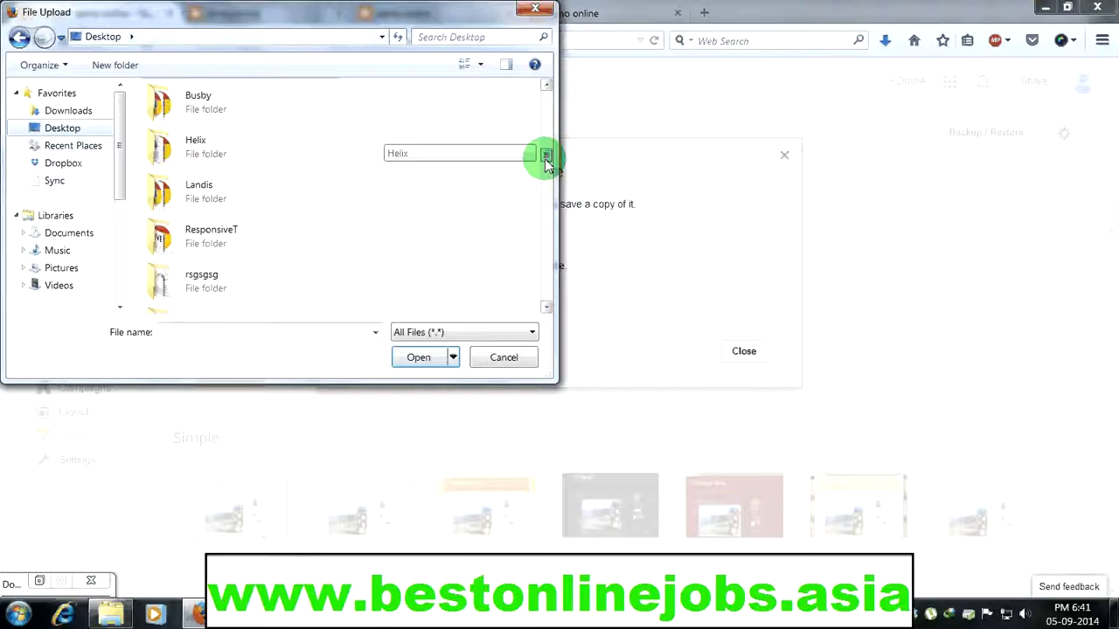
{"action": "double_click", "coordinate": [240, 238]}
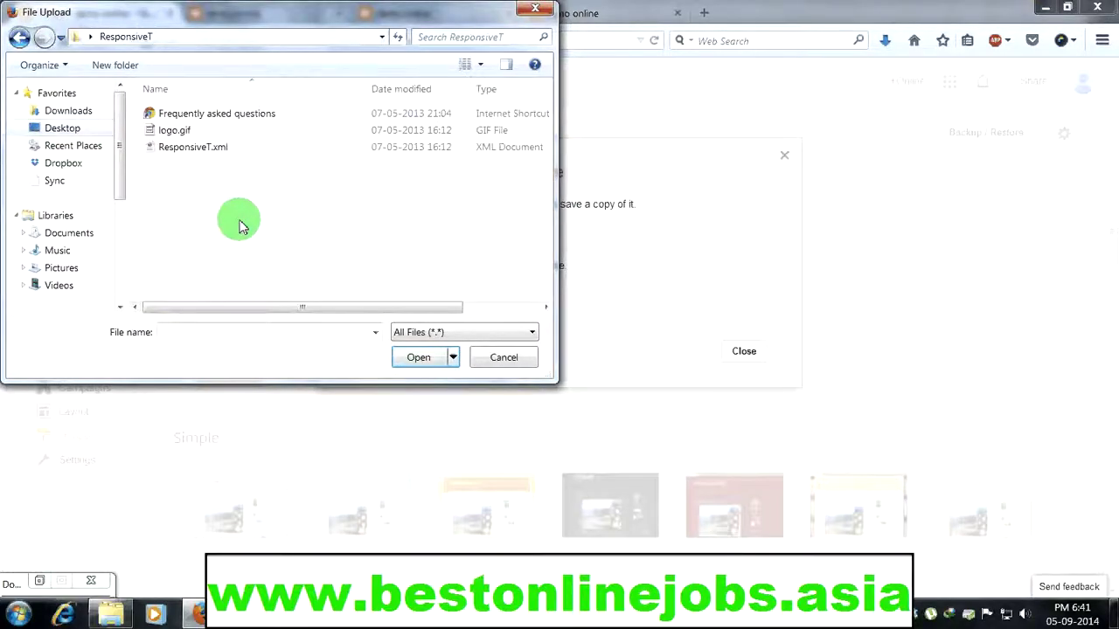
{"action": "left_click", "coordinate": [218, 146]}
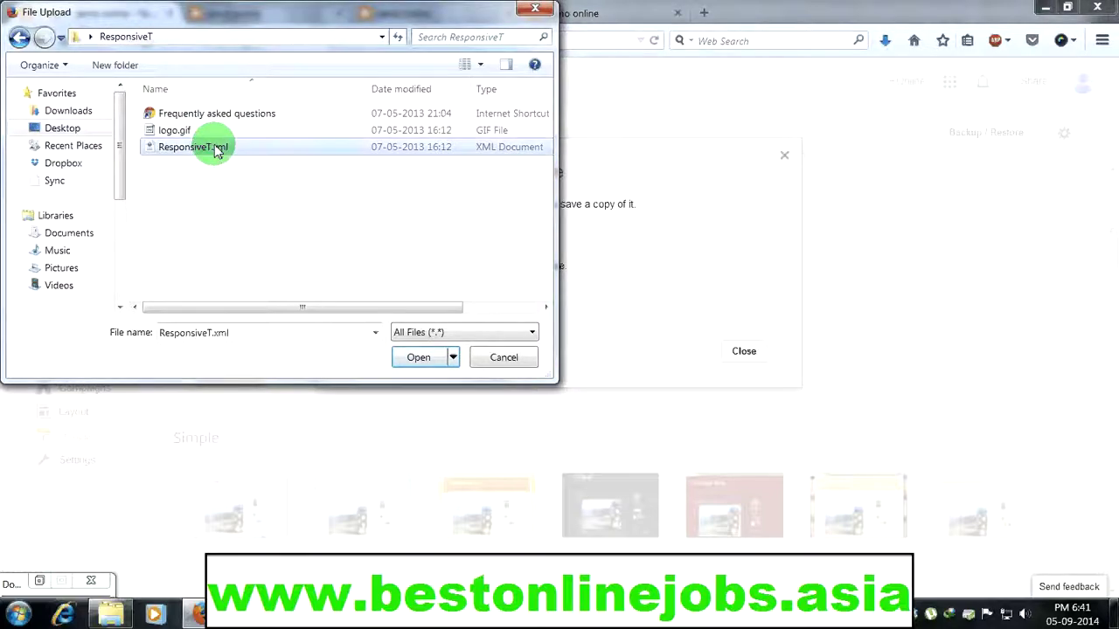
{"action": "left_click", "coordinate": [419, 358]}
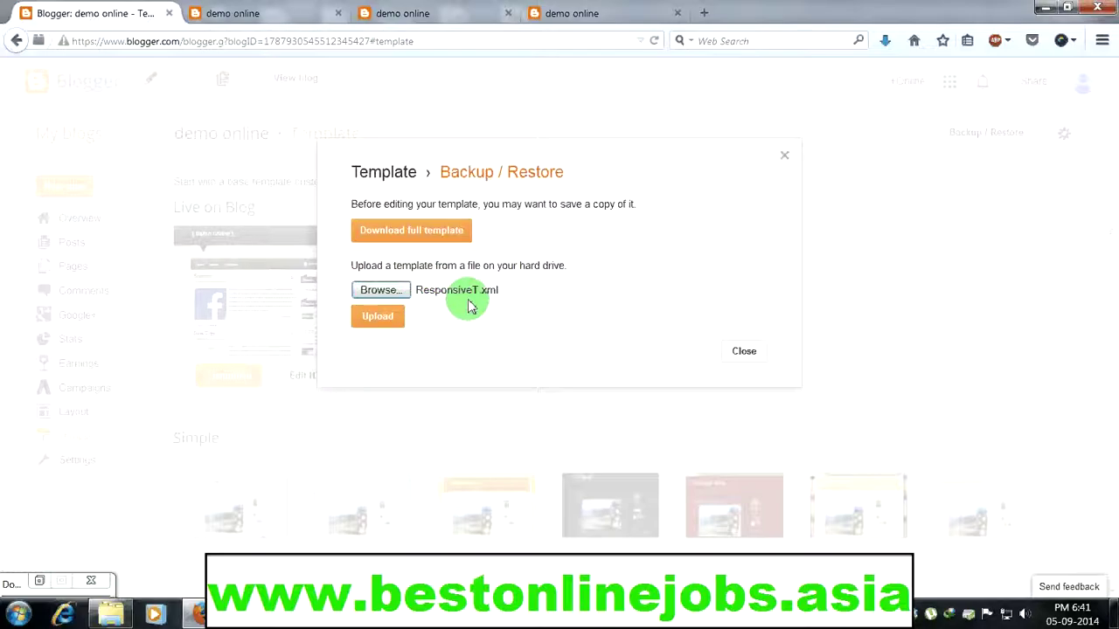
{"action": "left_click", "coordinate": [392, 324]}
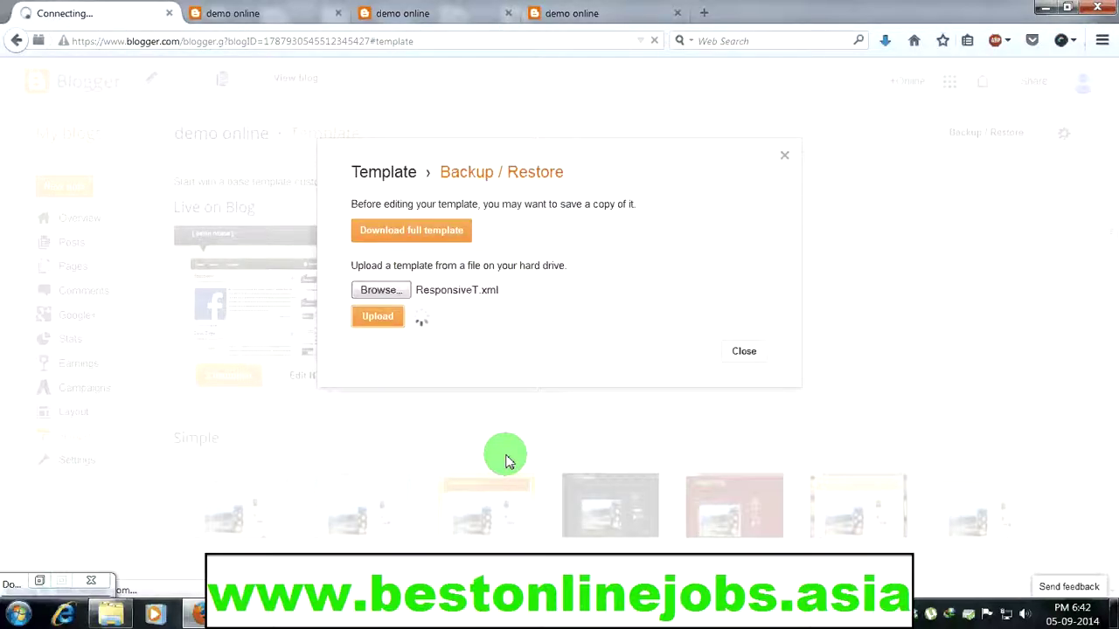
{"action": "left_click", "coordinate": [859, 619]}
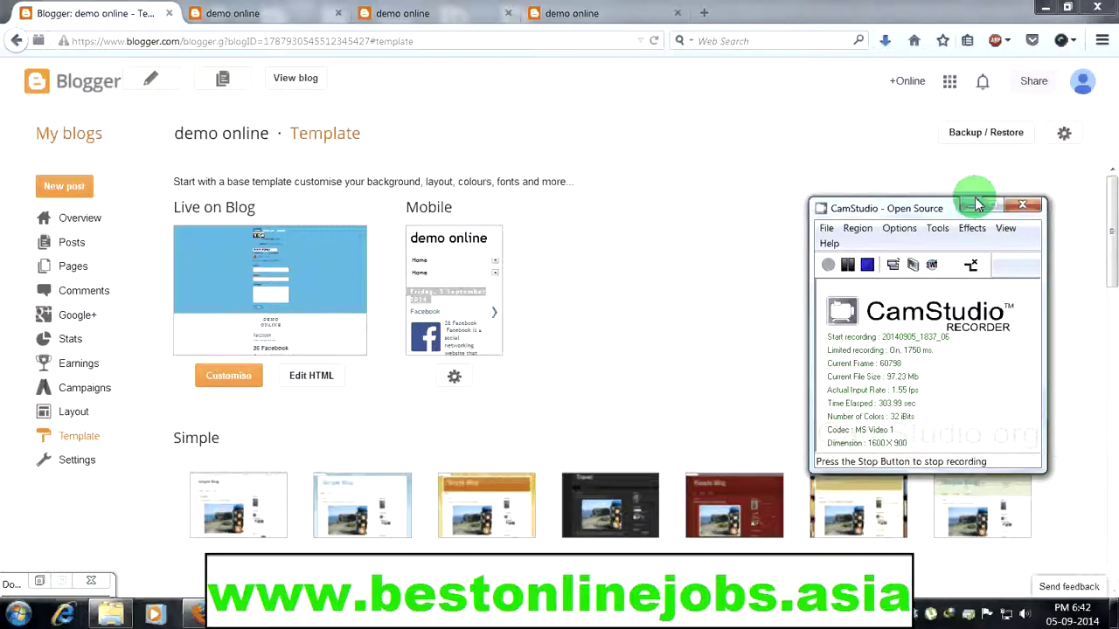
{"action": "left_click", "coordinate": [977, 205]}
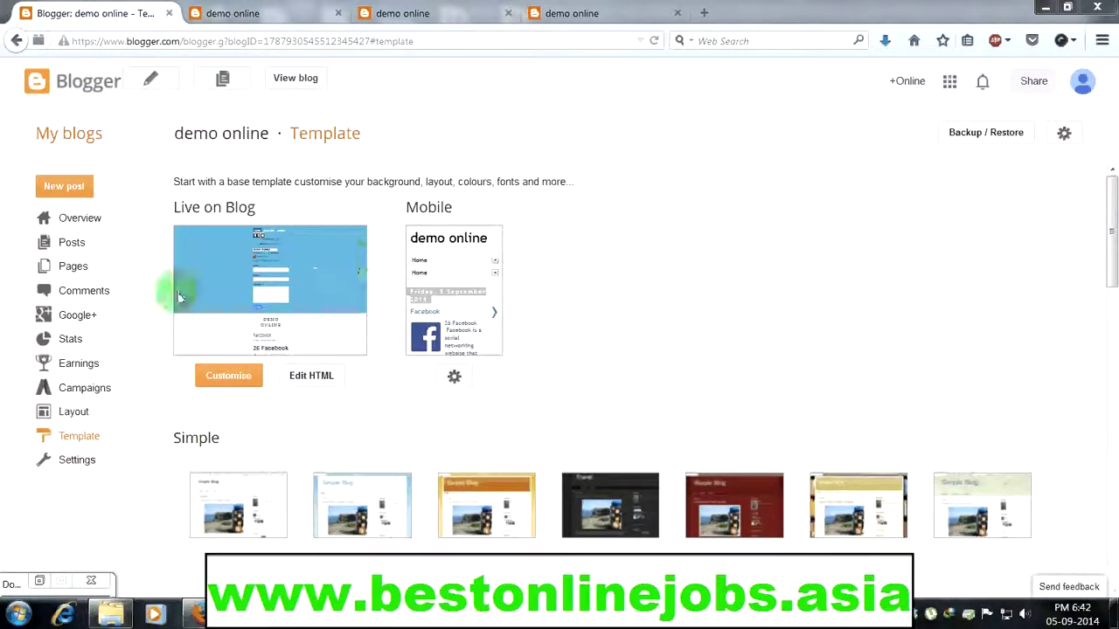
Step: Open the live demo online blog and remove the Profile gadget from its blue header area
{"action": "left_click", "coordinate": [294, 79]}
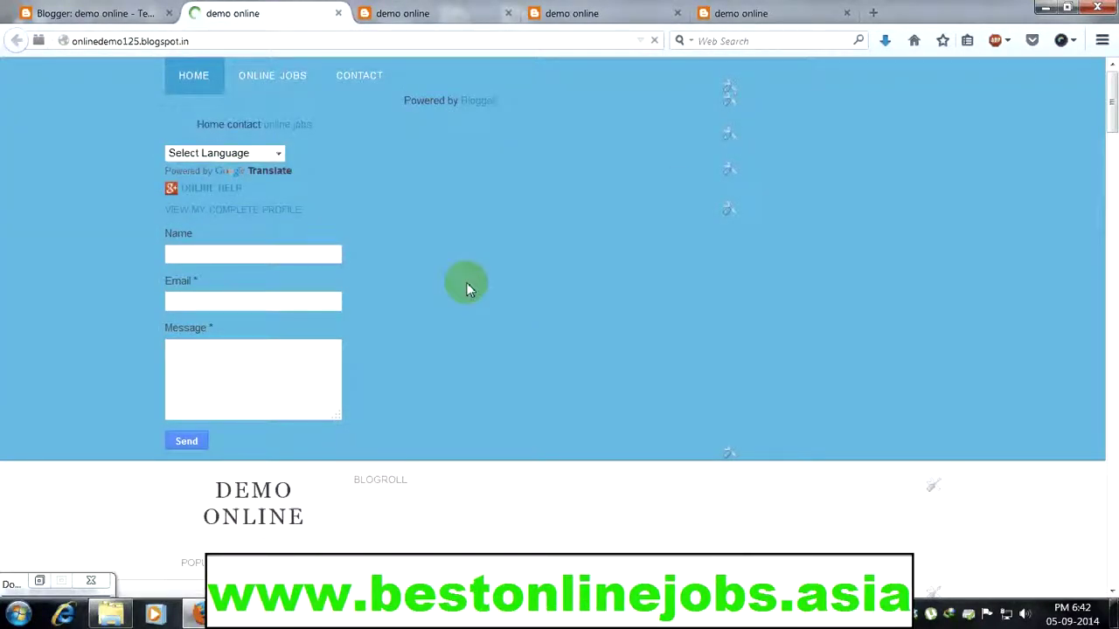
{"action": "mouse_move", "coordinate": [1112, 122]}
{"action": "left_mouse_down"}
{"action": "mouse_move", "coordinate": [1108, 230]}
{"action": "mouse_move", "coordinate": [1110, 110]}
{"action": "left_mouse_up"}
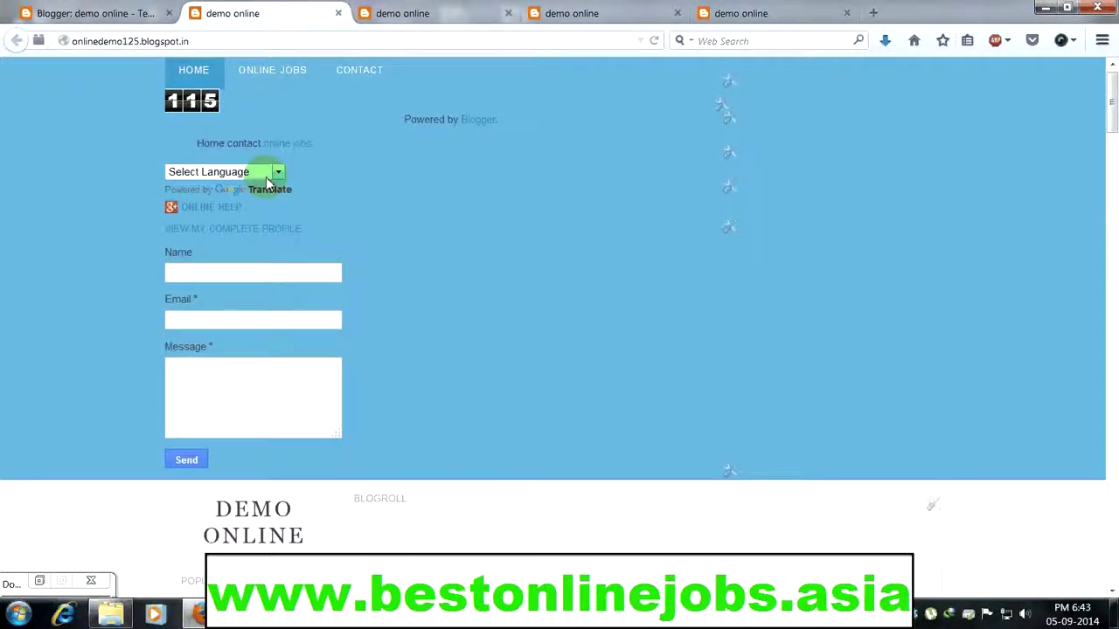
{"action": "left_click", "coordinate": [729, 230]}
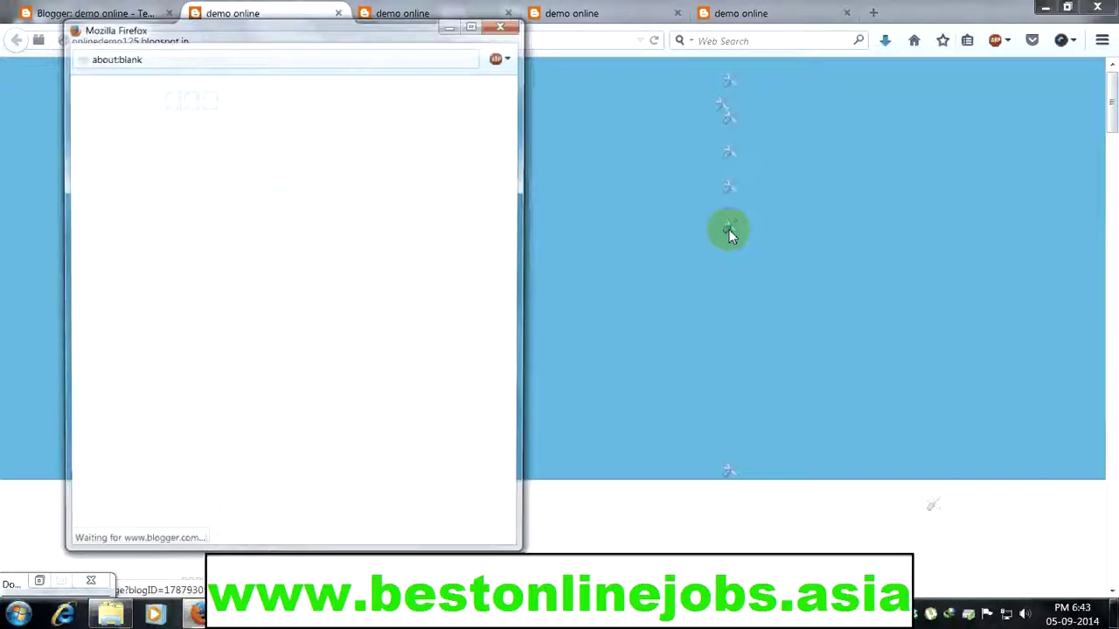
{"action": "left_click", "coordinate": [267, 289]}
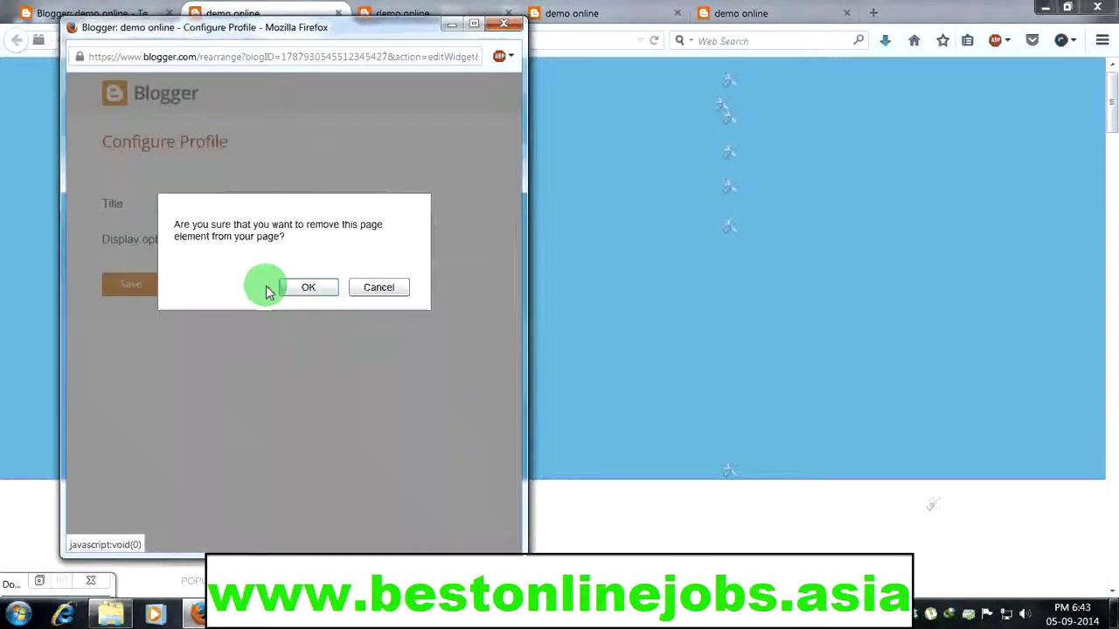
{"action": "left_click", "coordinate": [313, 288]}
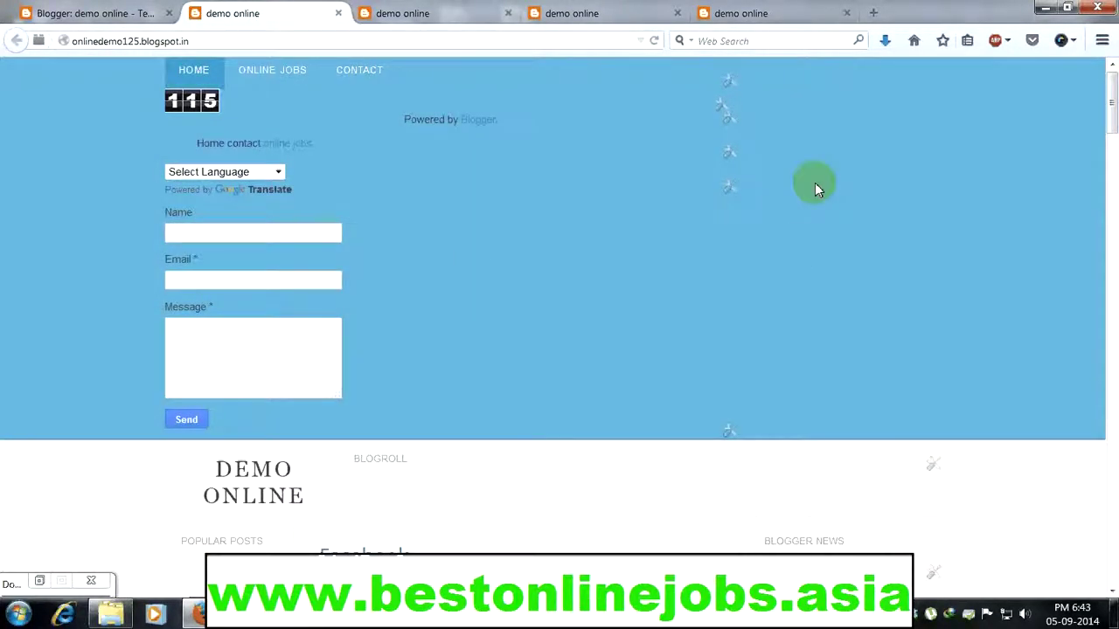
Step: Look over the blog's new layout, including the header area, blog title, posts and both sidebars
{"action": "scroll", "coordinate": [1098, 105], "scroll_direction": "up", "scroll_amount": 1}
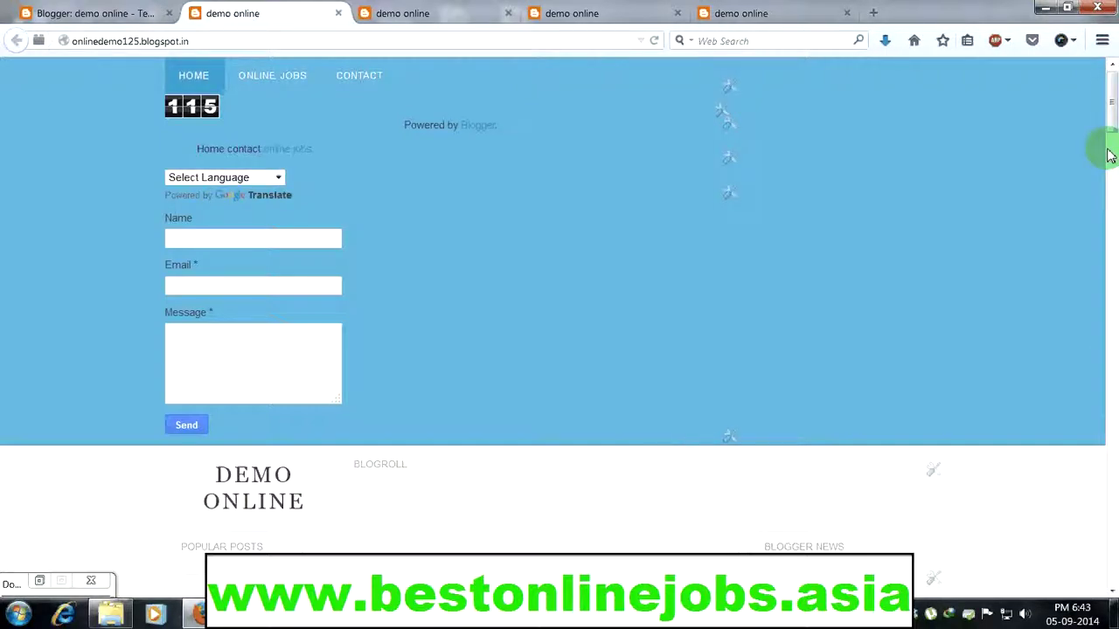
{"action": "scroll", "coordinate": [1106, 109], "scroll_direction": "down", "scroll_amount": 3}
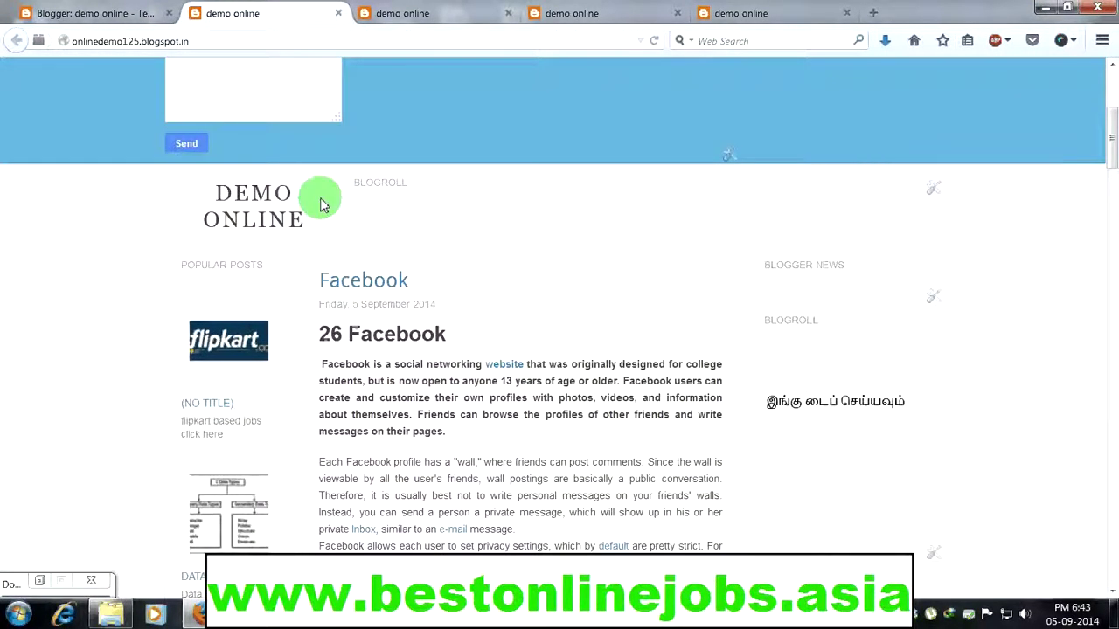
{"action": "left_click_drag", "start_coordinate": [320, 203], "coordinate": [181, 200]}
{"action": "double_click", "coordinate": [210, 219]}
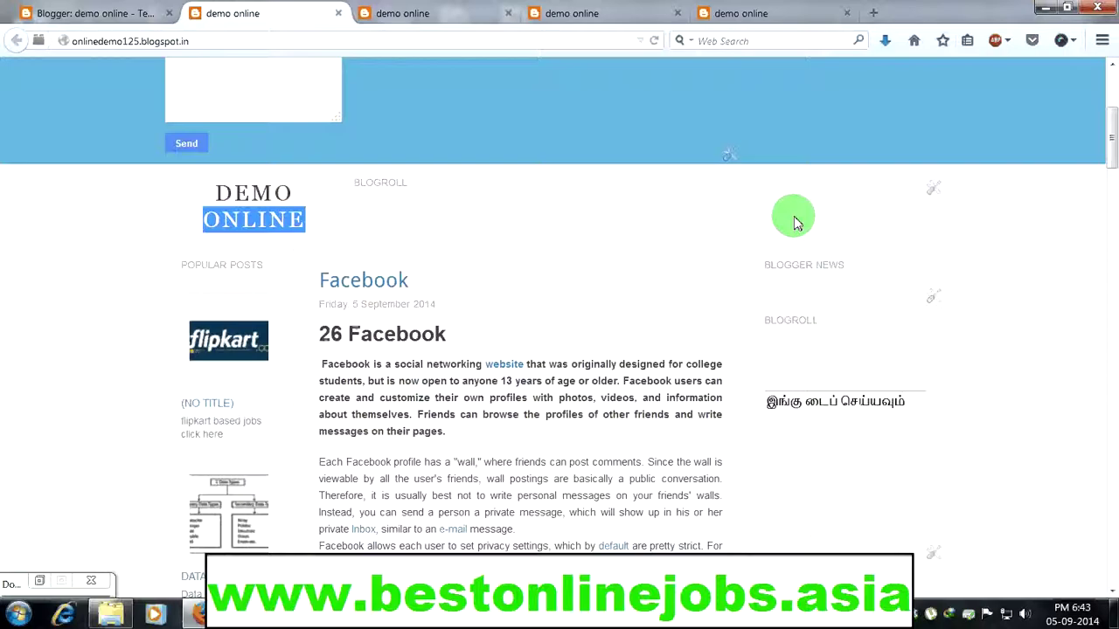
{"action": "scroll", "coordinate": [1084, 229], "scroll_direction": "down", "scroll_amount": 10}
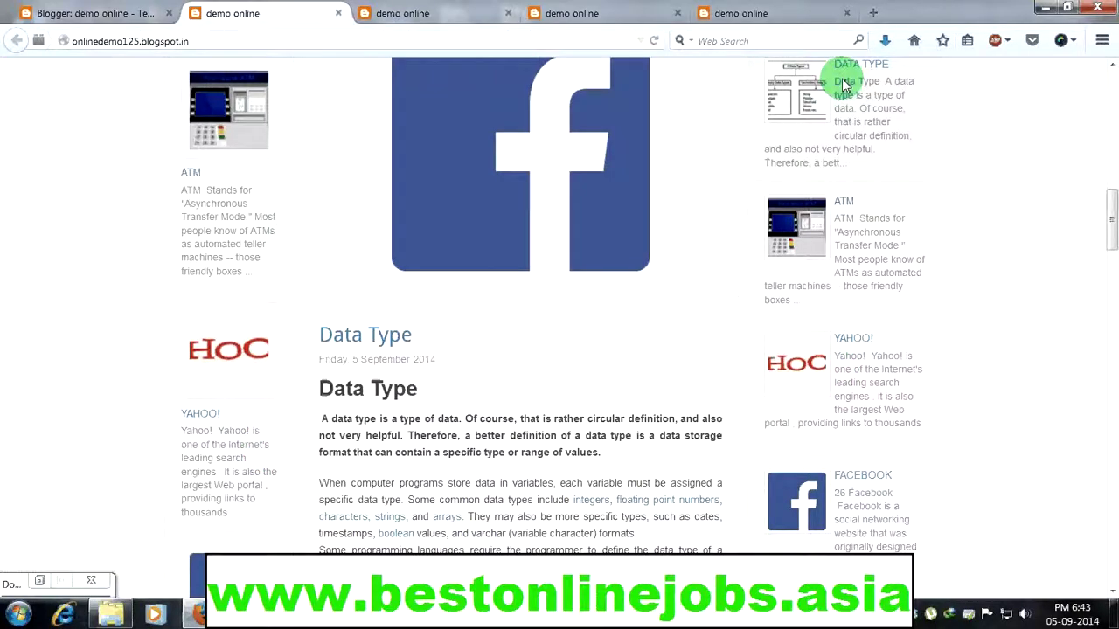
{"action": "scroll", "coordinate": [1110, 229], "scroll_direction": "down", "scroll_amount": 2}
{"action": "left_click_drag", "start_coordinate": [1110, 229], "coordinate": [1108, 70]}
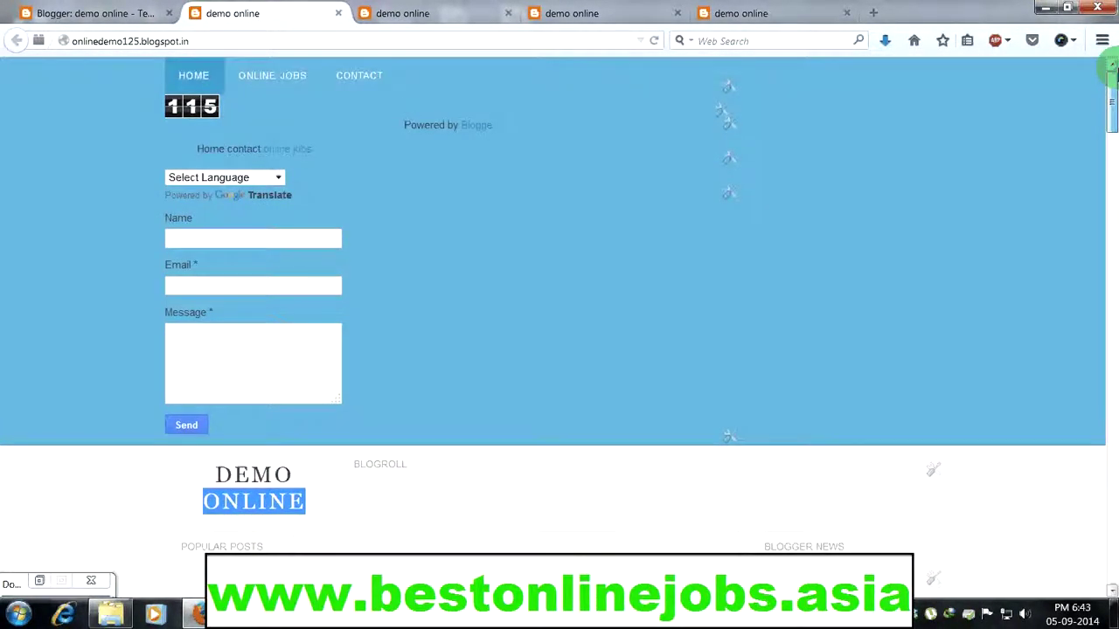
Step: Remove the Total Pageviews stats gadget from the blog's blue header area
{"action": "left_click", "coordinate": [721, 107]}
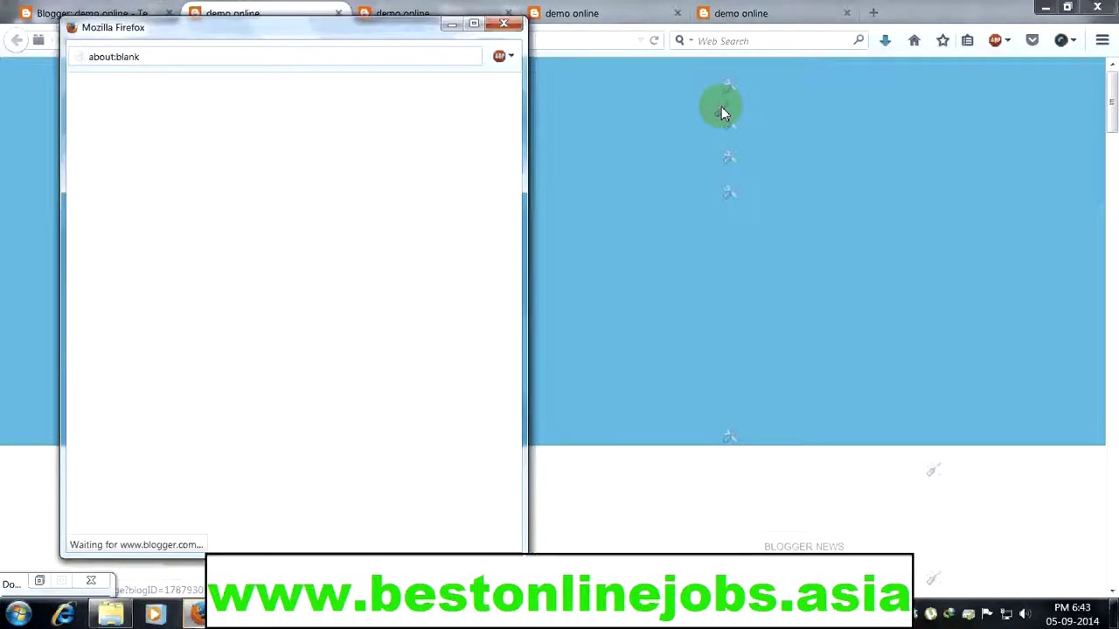
{"action": "scroll", "coordinate": [513, 271], "scroll_direction": "down", "scroll_amount": 1}
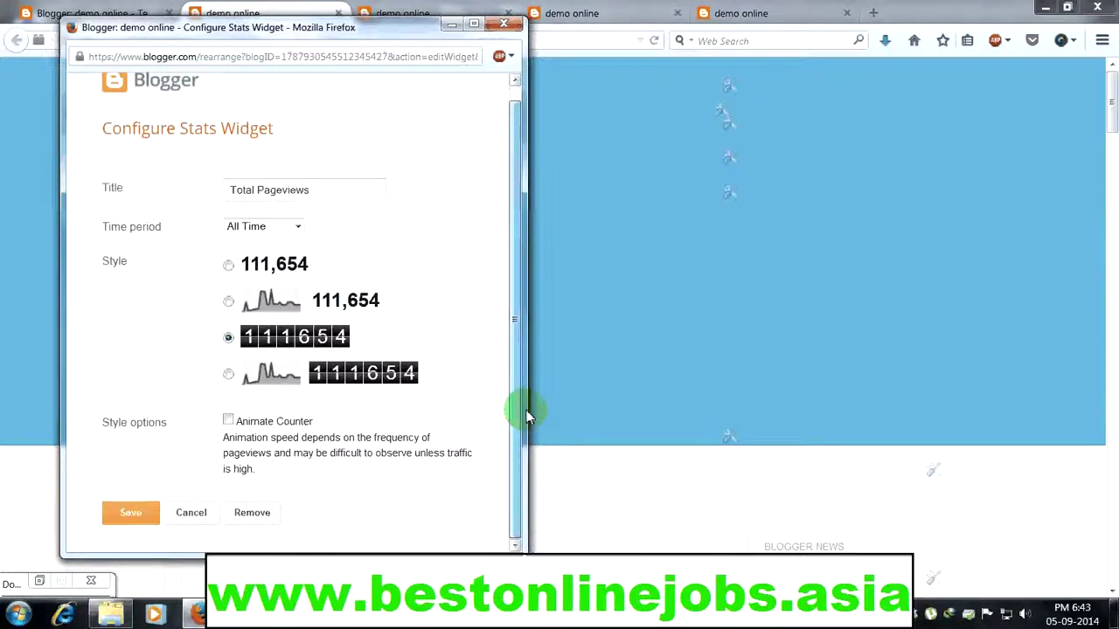
{"action": "left_click", "coordinate": [262, 513]}
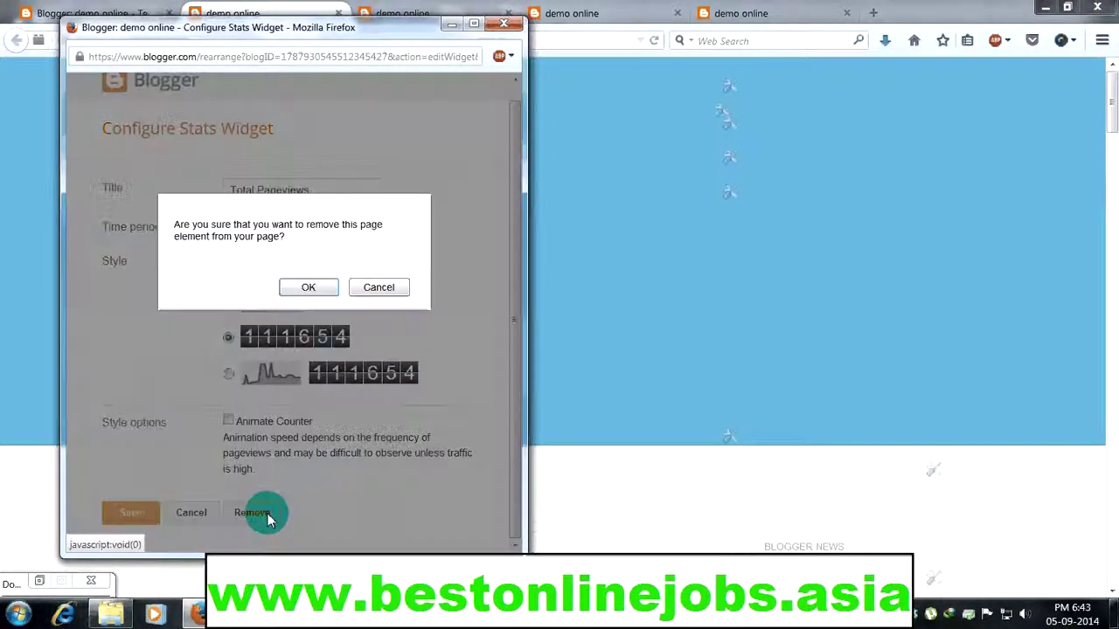
{"action": "left_click", "coordinate": [307, 288]}
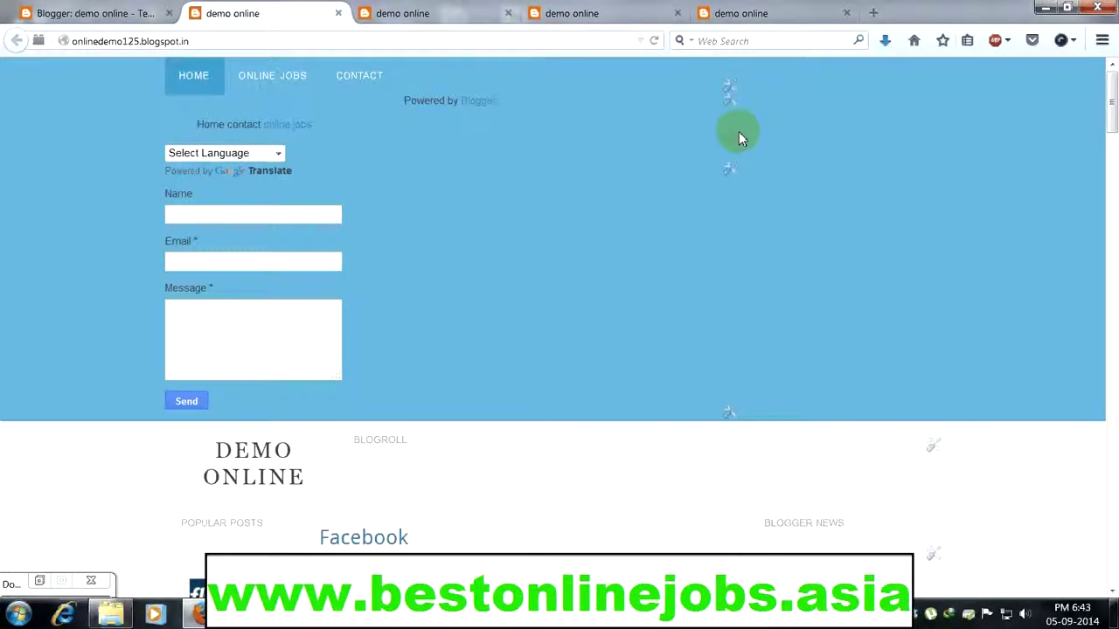
Step: Inspect the Pages - Menu gadget's page list settings beside the blog's header links and close them
{"action": "left_click", "coordinate": [728, 132]}
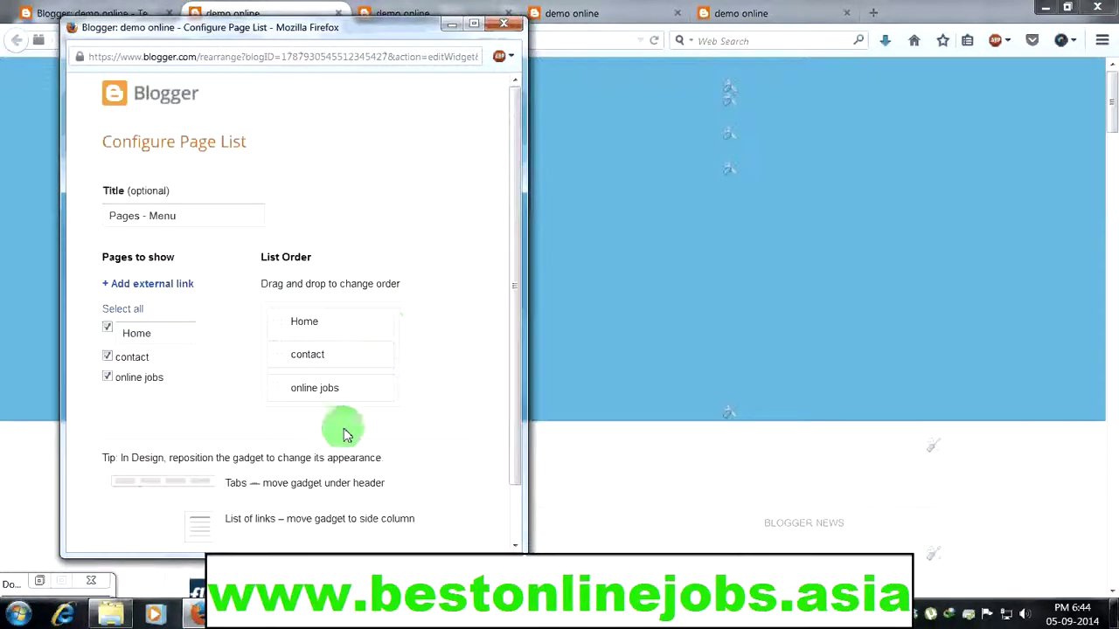
{"action": "left_click", "coordinate": [507, 27]}
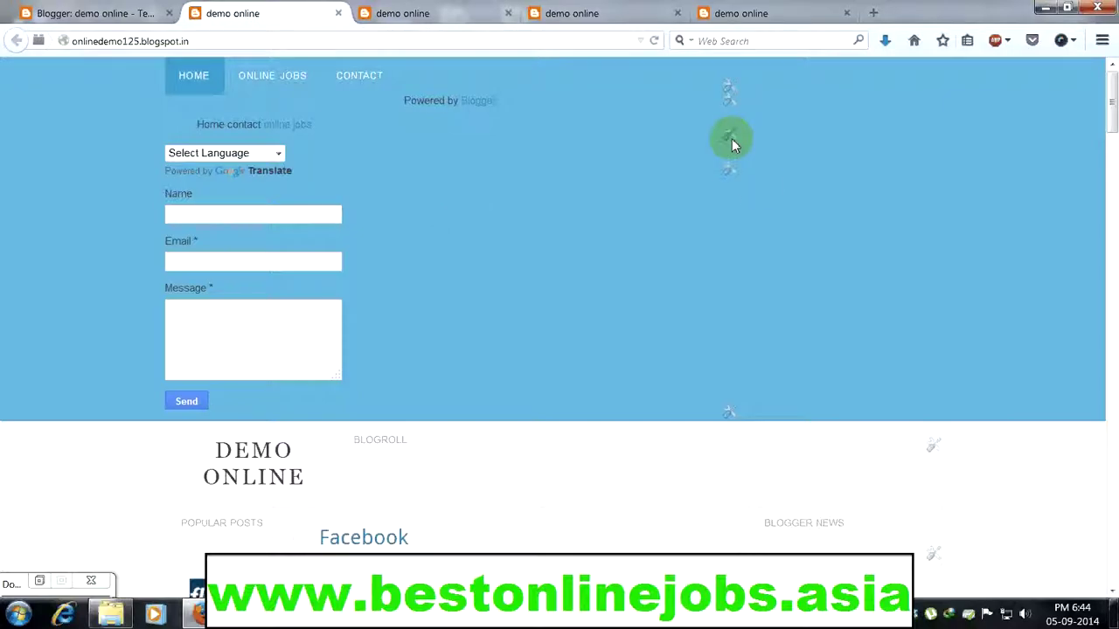
{"action": "left_click", "coordinate": [730, 138]}
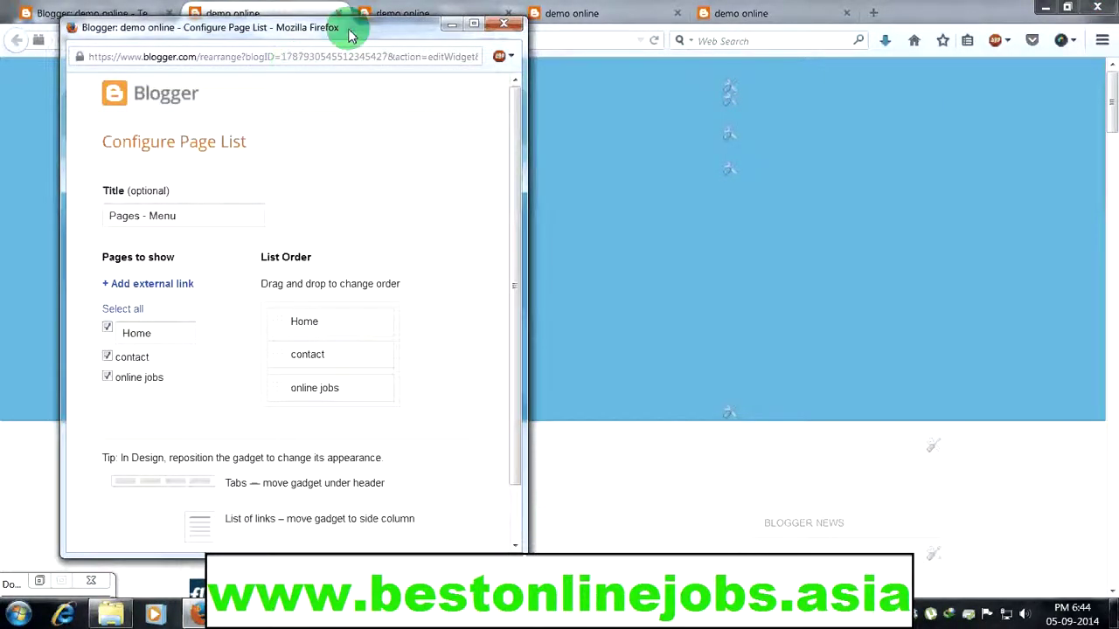
{"action": "left_click_drag", "start_coordinate": [342, 27], "coordinate": [782, 20]}
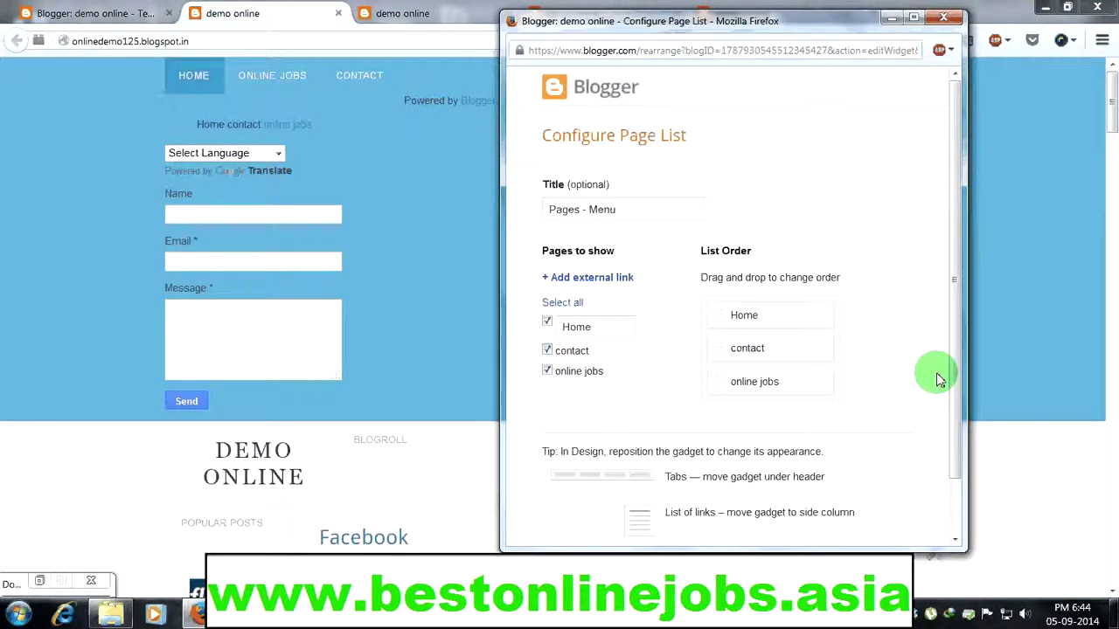
{"action": "left_click", "coordinate": [943, 19]}
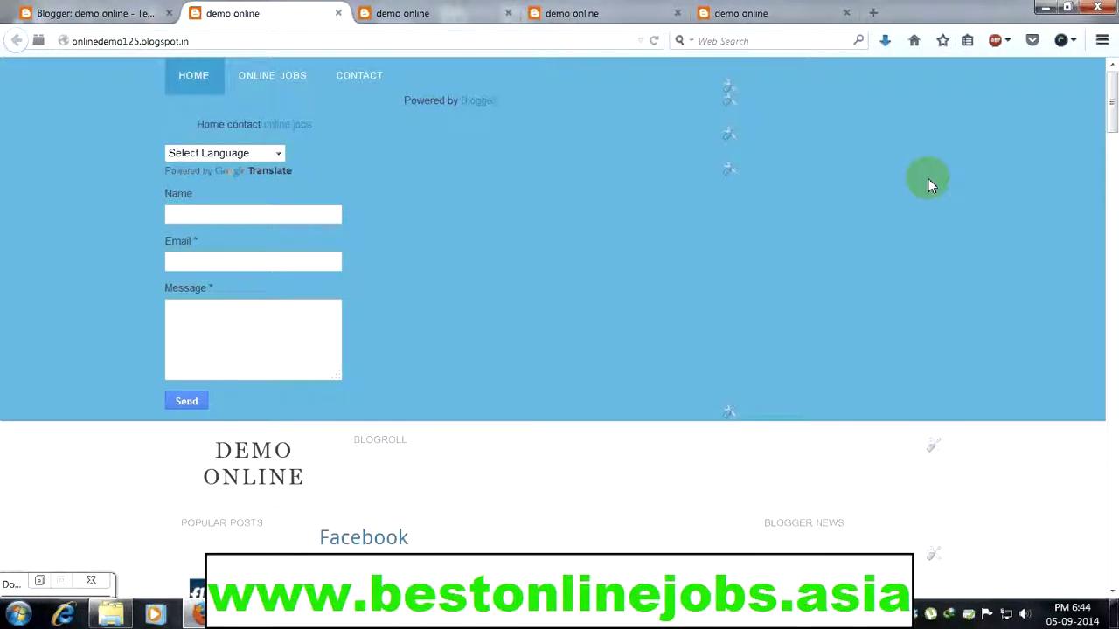
Step: Remove the Translate gadget from the blog's blue header area
{"action": "left_click", "coordinate": [728, 167]}
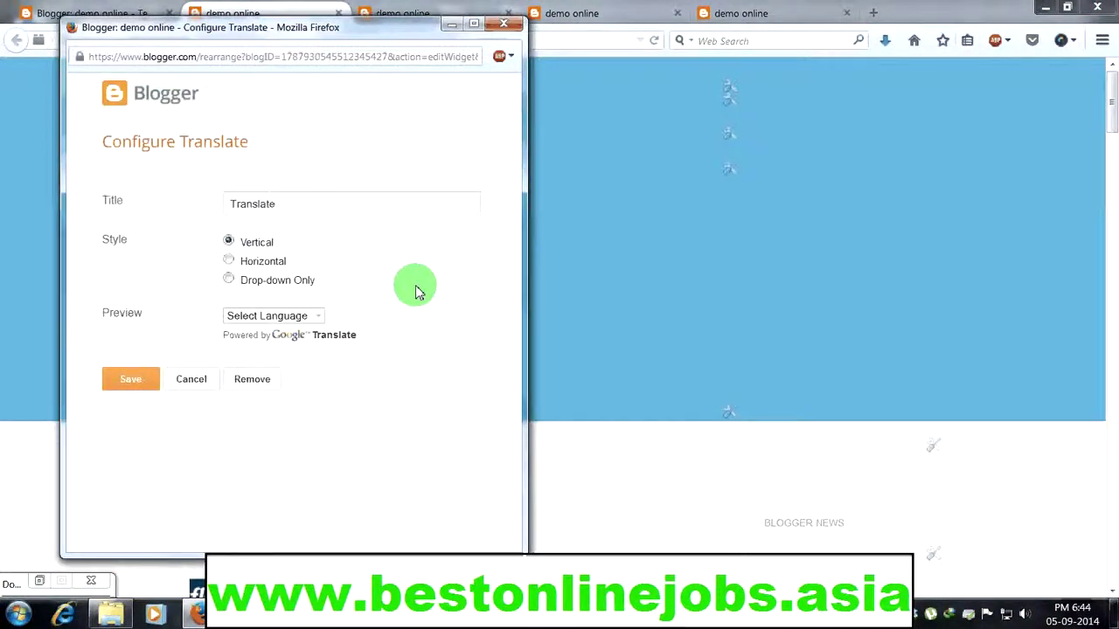
{"action": "left_click", "coordinate": [266, 379]}
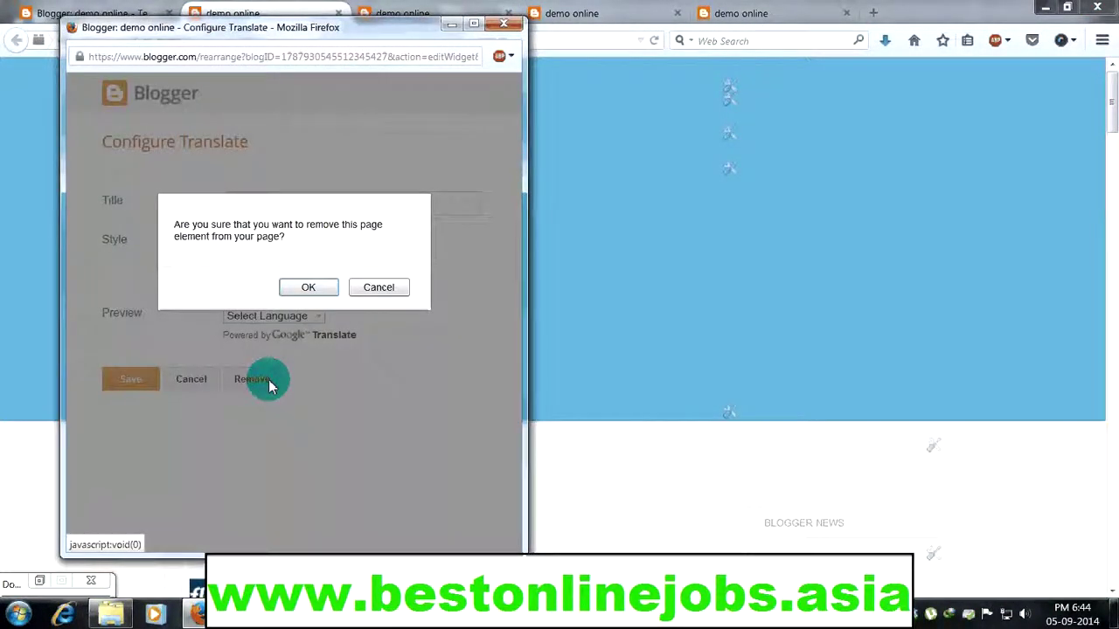
{"action": "left_click", "coordinate": [308, 288]}
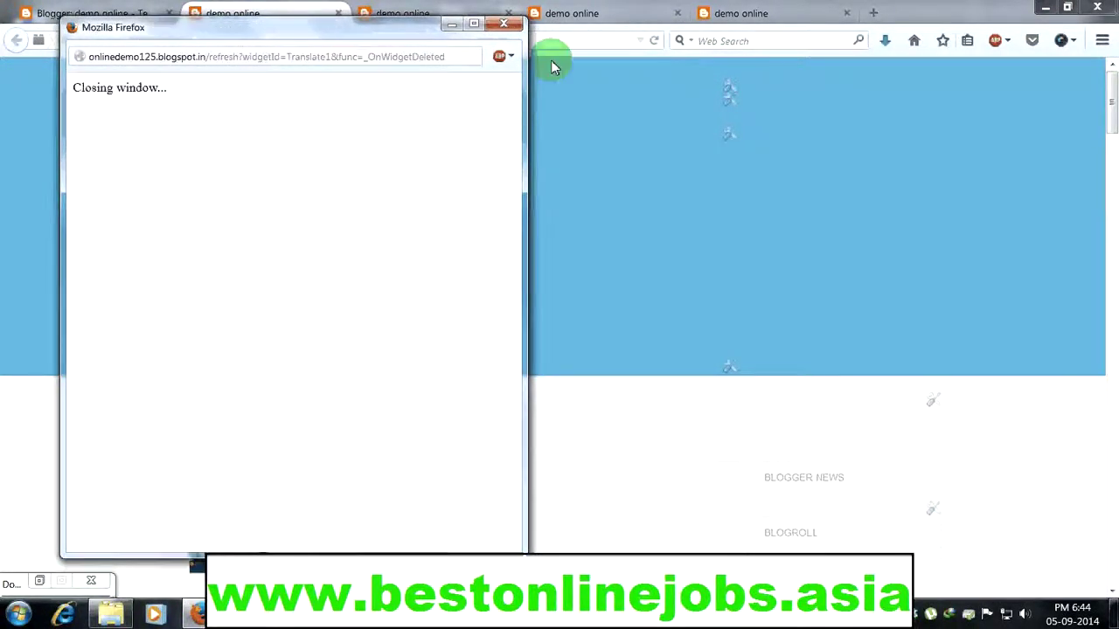
{"action": "left_click", "coordinate": [514, 25]}
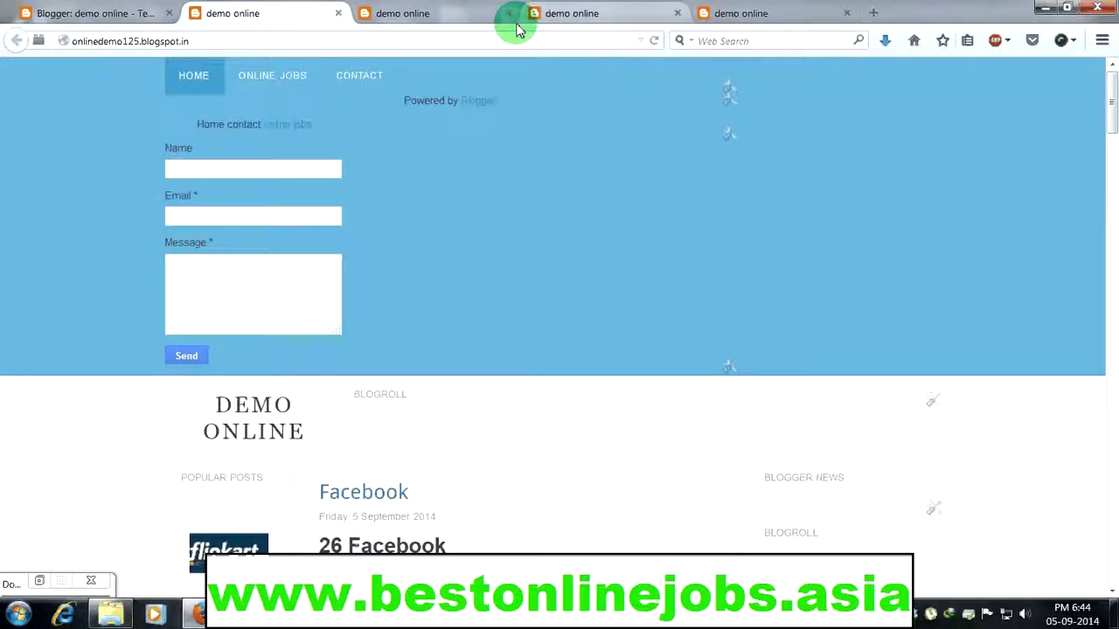
Step: Inspect the settings of both page list gadgets and the Attribution gadget in the blog's header area, closing each without changes
{"action": "left_click", "coordinate": [728, 133]}
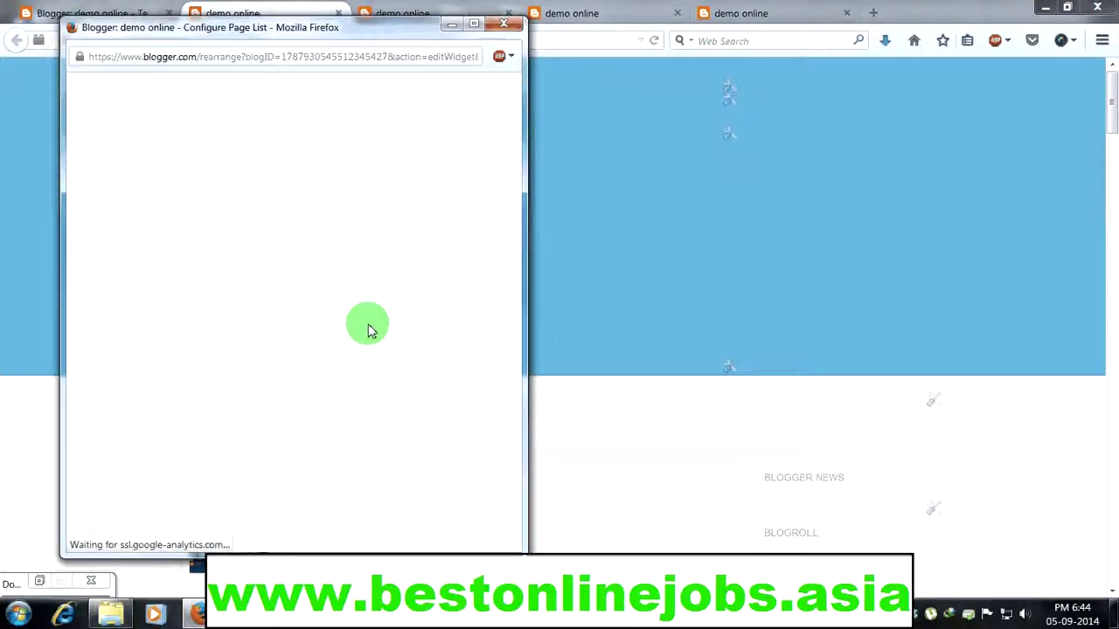
{"action": "left_click", "coordinate": [506, 26]}
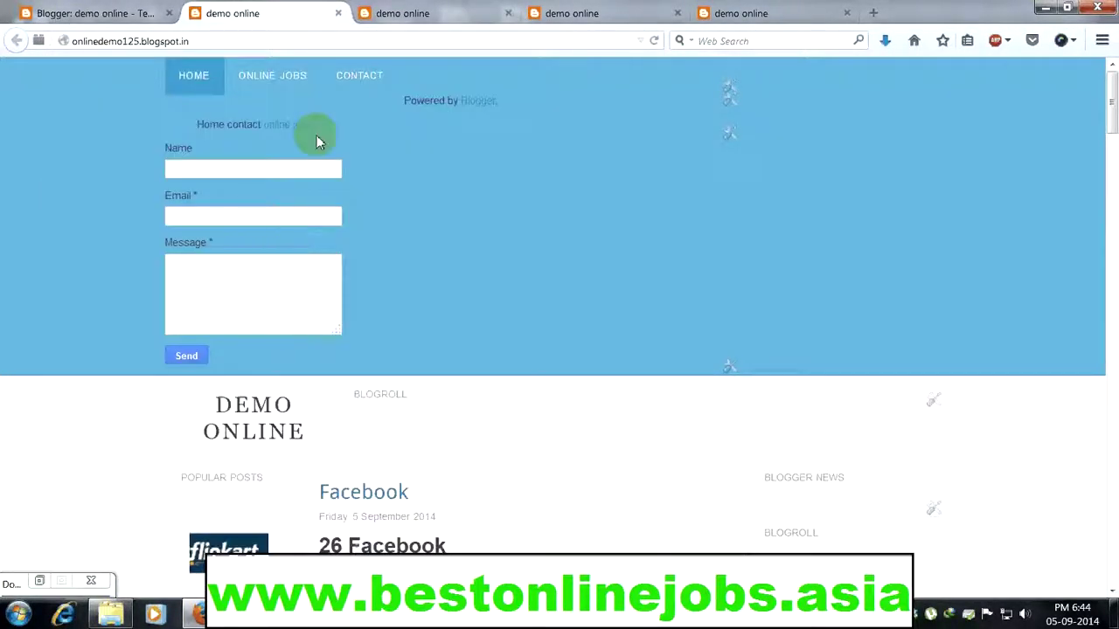
{"action": "left_click", "coordinate": [728, 88]}
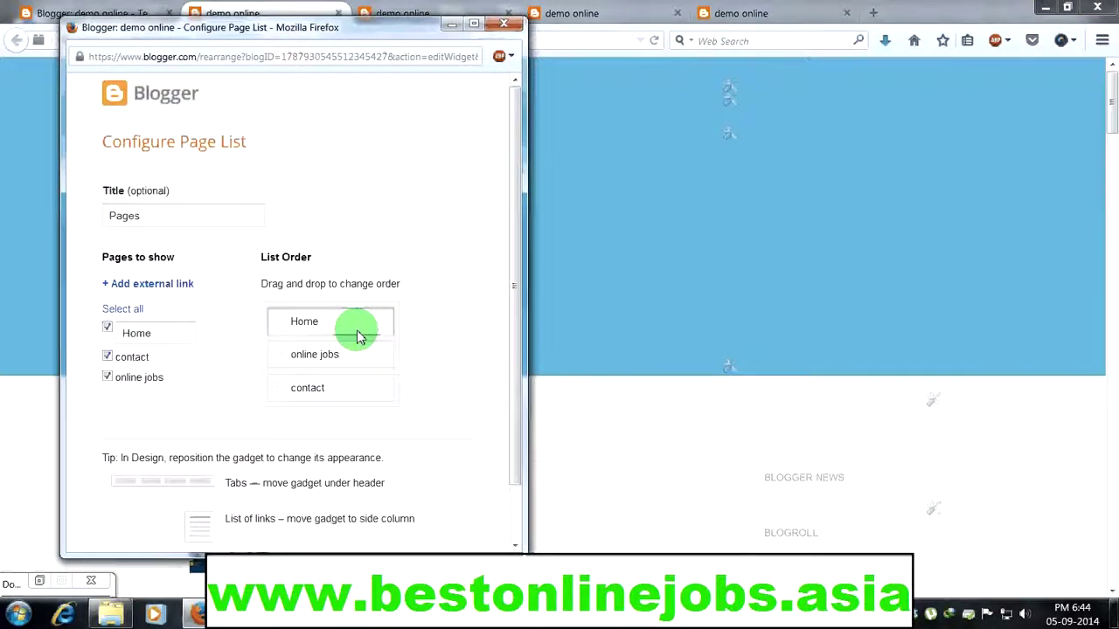
{"action": "scroll", "coordinate": [520, 390], "scroll_direction": "down", "scroll_amount": 2}
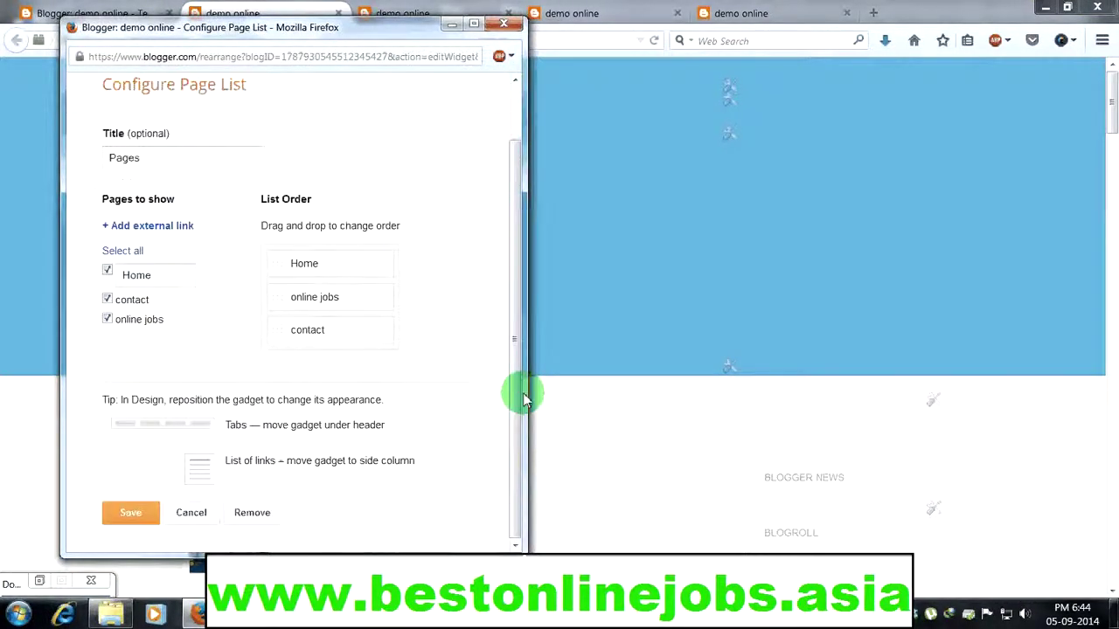
{"action": "left_click", "coordinate": [520, 30]}
{"action": "left_click", "coordinate": [726, 99]}
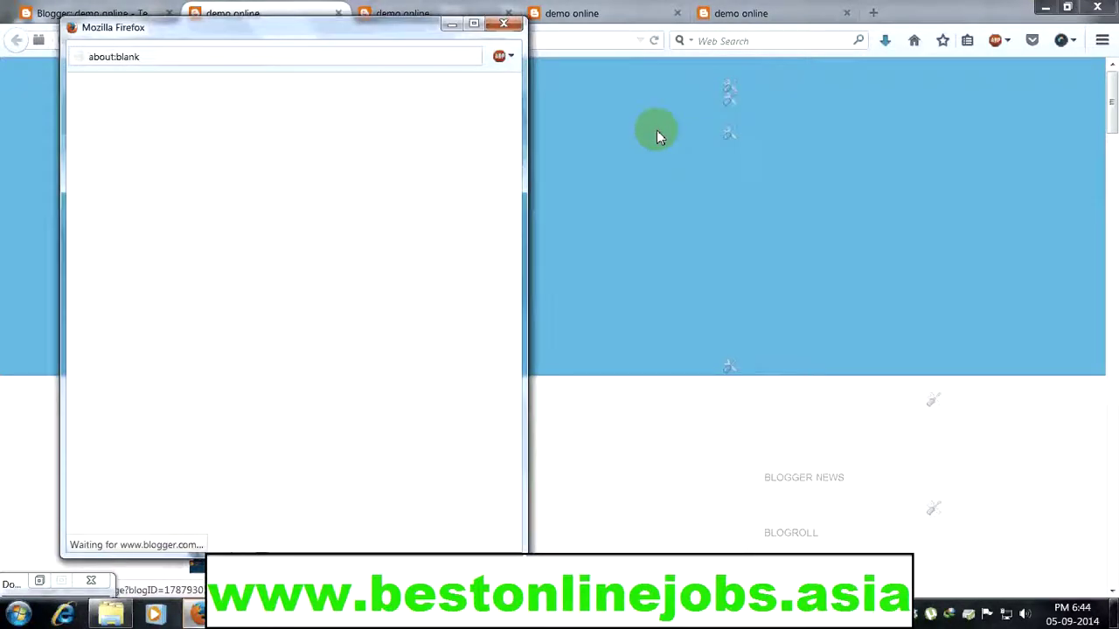
{"action": "left_click", "coordinate": [207, 348]}
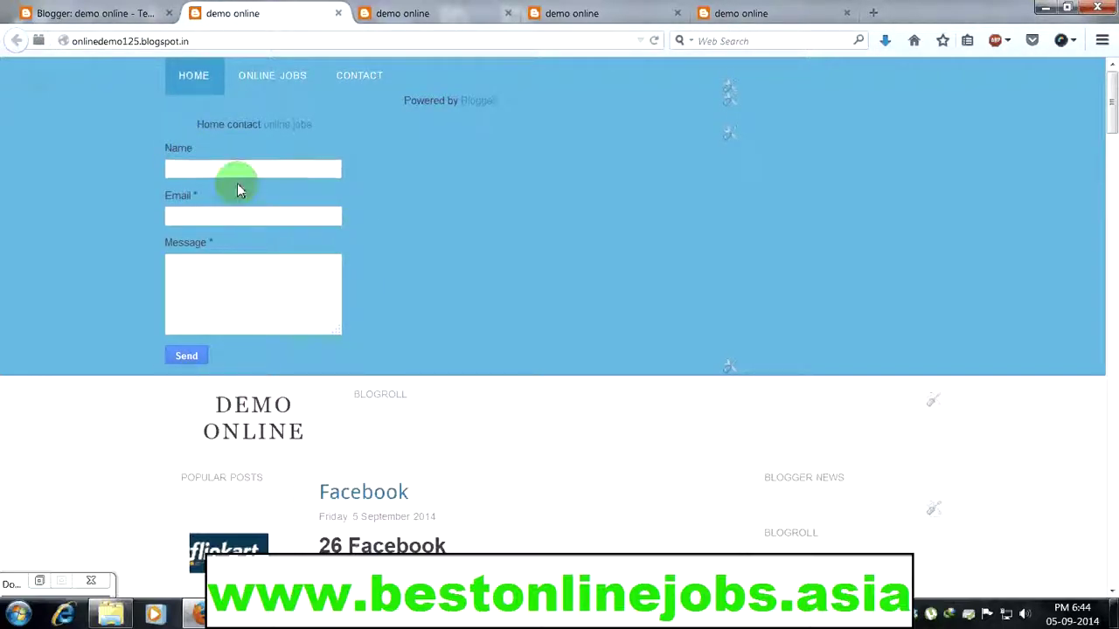
Step: Open the demo online blog's layout in the Blogger dashboard and remove the Contact Form gadget
{"action": "left_click", "coordinate": [87, 13]}
{"action": "left_click", "coordinate": [74, 411]}
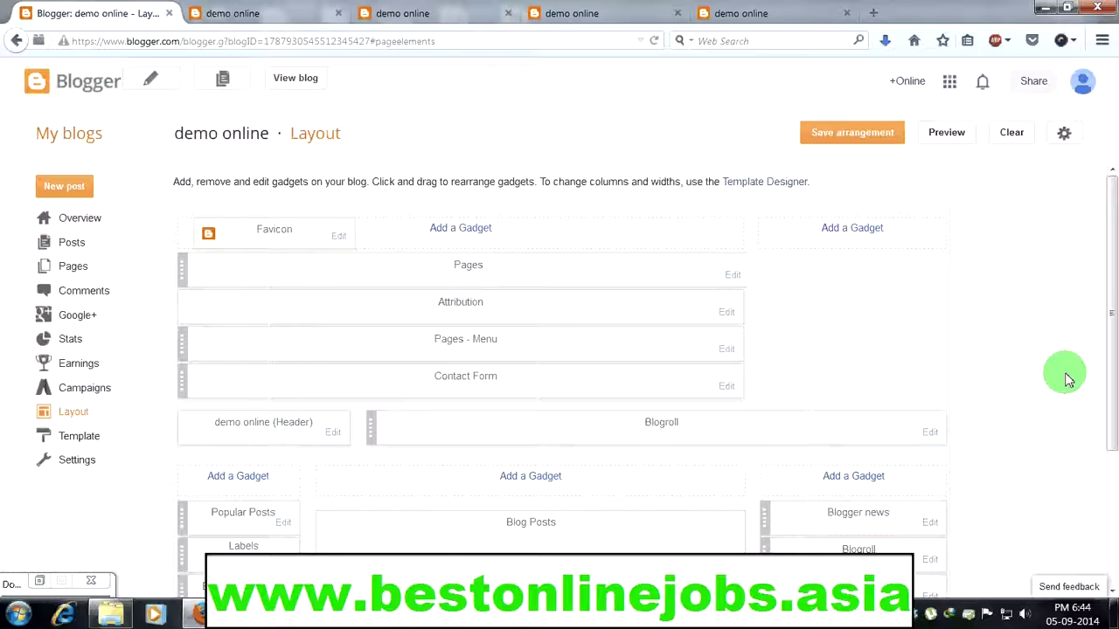
{"action": "left_click", "coordinate": [728, 387]}
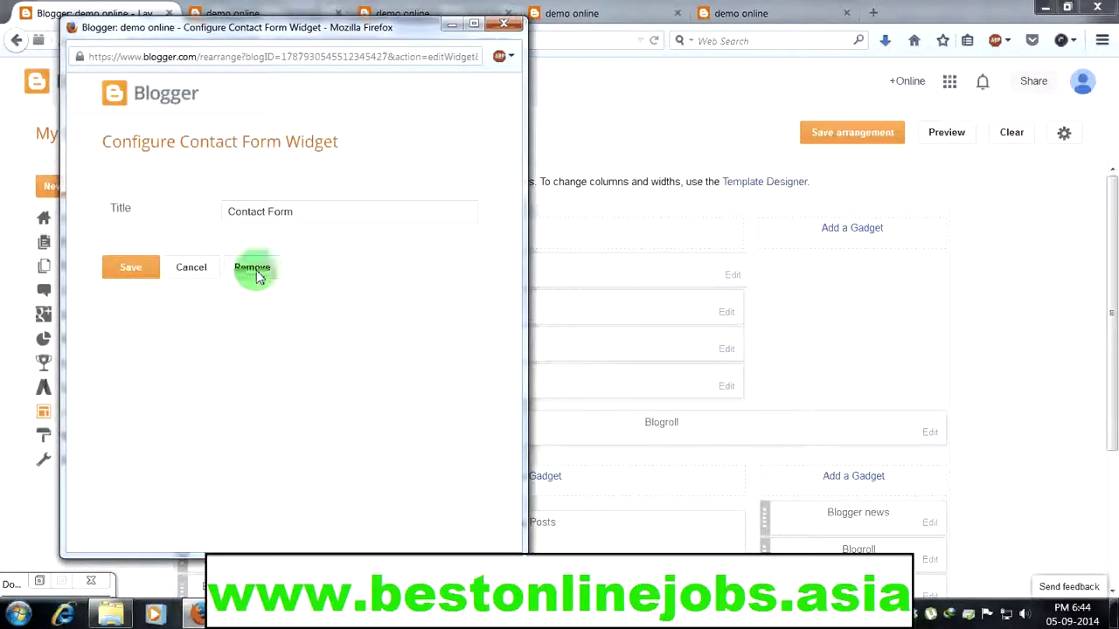
{"action": "left_click", "coordinate": [251, 268]}
{"action": "left_click", "coordinate": [301, 288]}
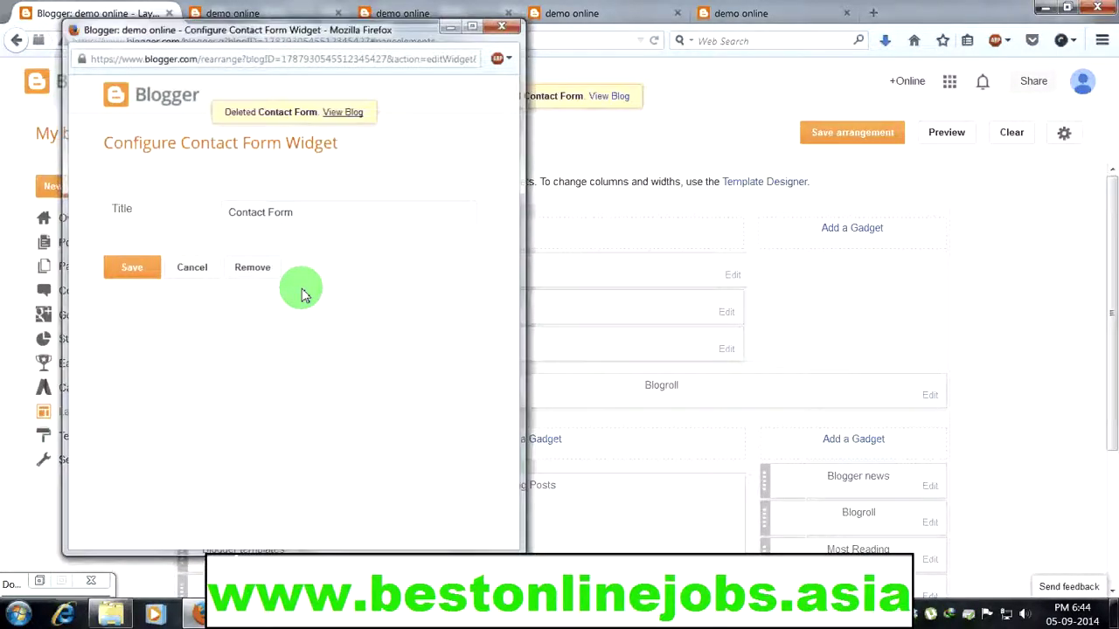
Step: Review the Attribution gadget's settings and save the layout arrangement
{"action": "left_click", "coordinate": [726, 315]}
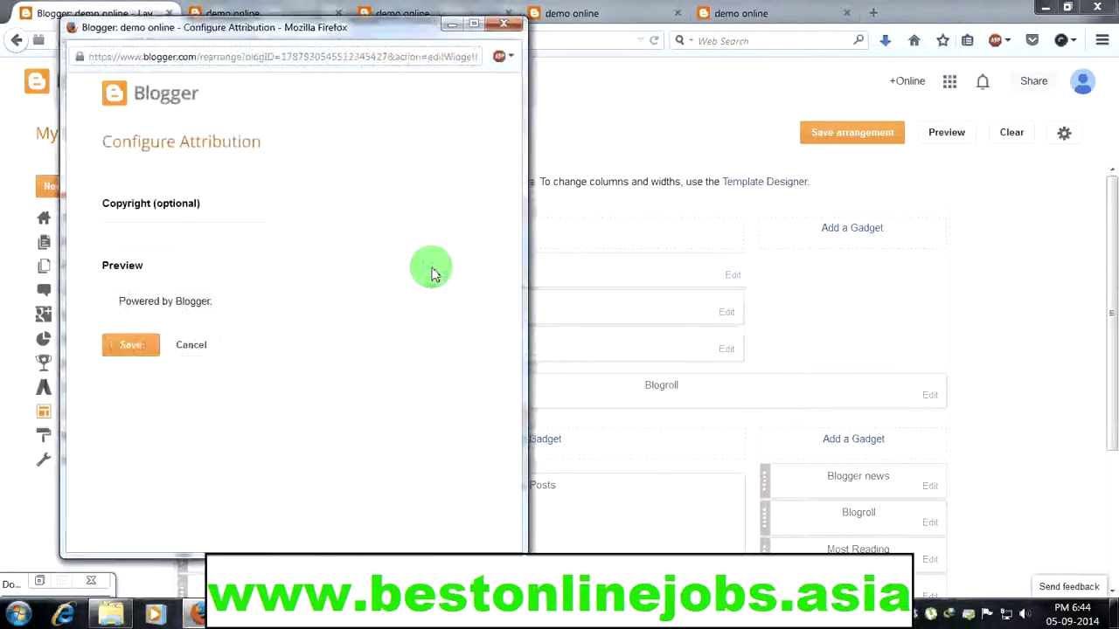
{"action": "left_click", "coordinate": [156, 344]}
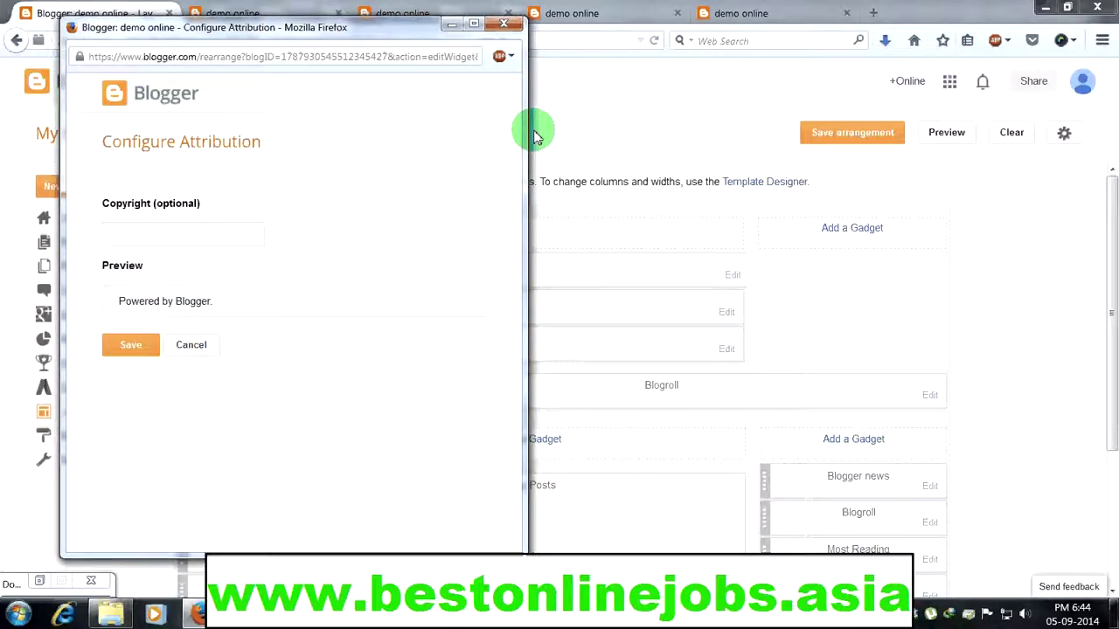
{"action": "left_click", "coordinate": [826, 138]}
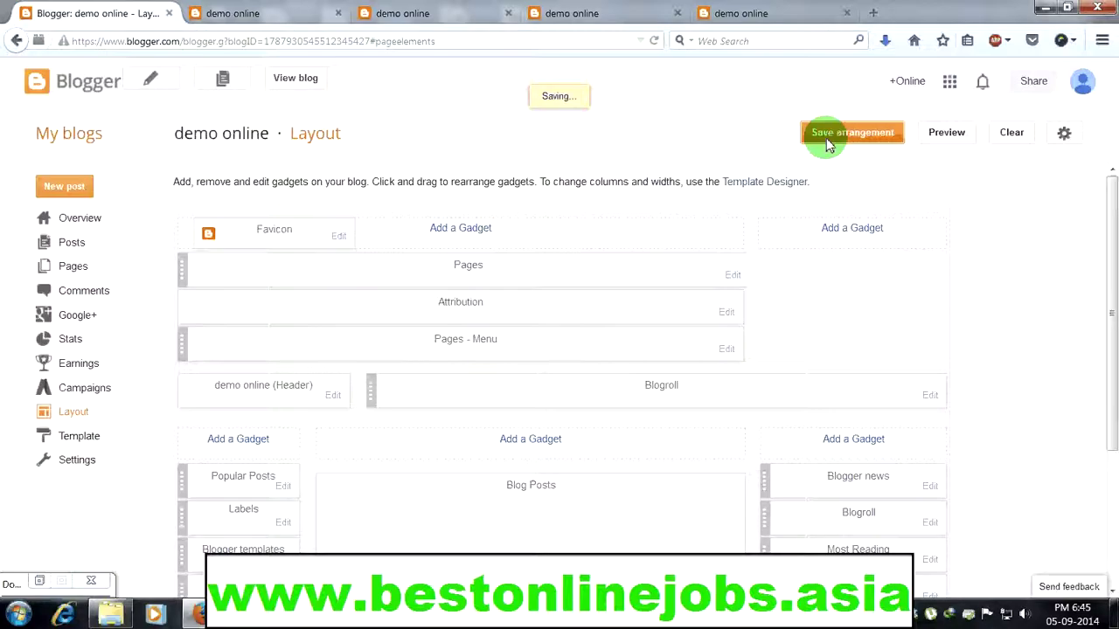
Step: View the updated live blog and look over its header, posts and both sidebars
{"action": "left_click", "coordinate": [617, 96]}
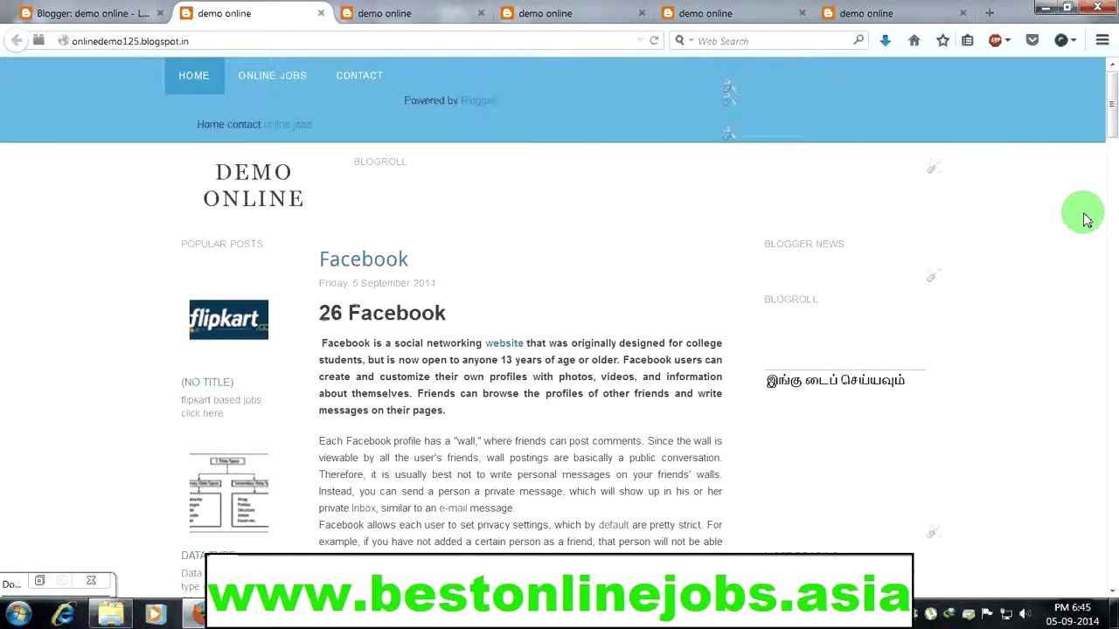
{"action": "mouse_move", "coordinate": [1111, 105]}
{"action": "left_mouse_down"}
{"action": "mouse_move", "coordinate": [1108, 541]}
{"action": "mouse_move", "coordinate": [1108, 109]}
{"action": "mouse_move", "coordinate": [1108, 127]}
{"action": "left_mouse_up"}
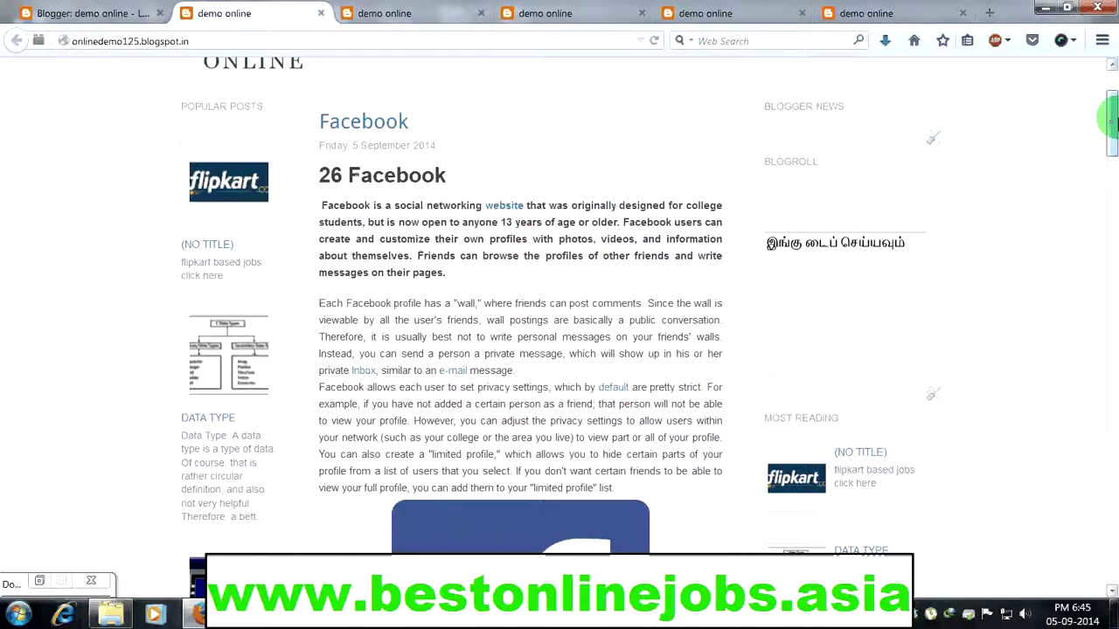
{"action": "mouse_move", "coordinate": [1109, 119]}
{"action": "left_mouse_down"}
{"action": "mouse_move", "coordinate": [1112, 419]}
{"action": "mouse_move", "coordinate": [1109, 139]}
{"action": "left_mouse_up"}
Step: Look over the already open dark-header version of the blog, including its page menu, posts and sidebar
{"action": "left_click", "coordinate": [464, 16]}
{"action": "left_click", "coordinate": [511, 13]}
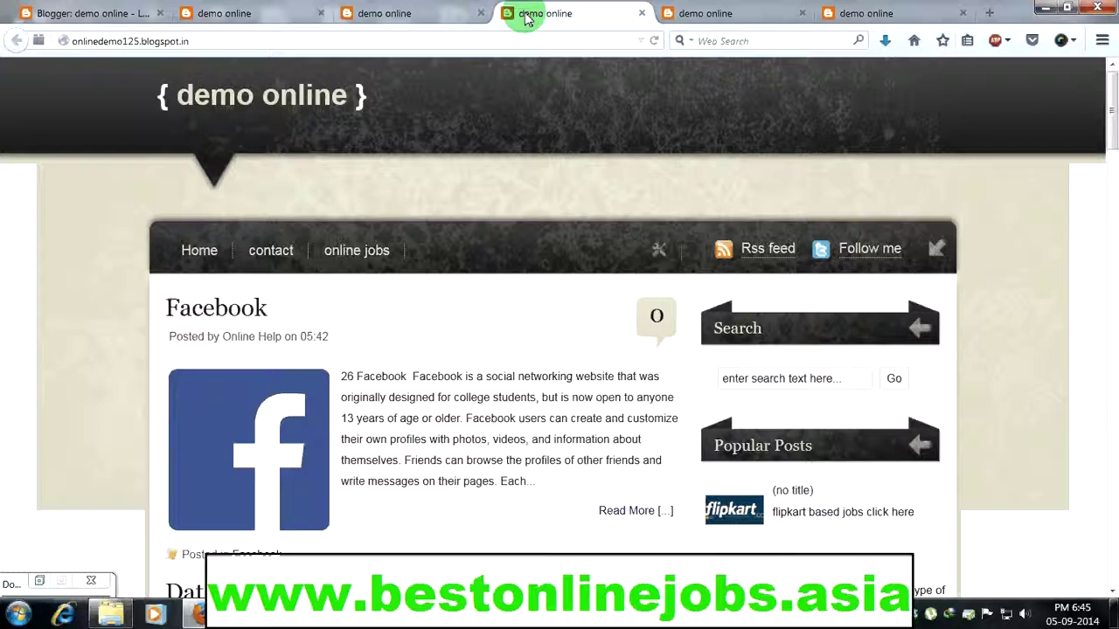
{"action": "left_click", "coordinate": [1026, 147]}
{"action": "mouse_move", "coordinate": [1110, 111]}
{"action": "left_mouse_down"}
{"action": "mouse_move", "coordinate": [1112, 349]}
{"action": "mouse_move", "coordinate": [1110, 110]}
{"action": "left_mouse_up"}
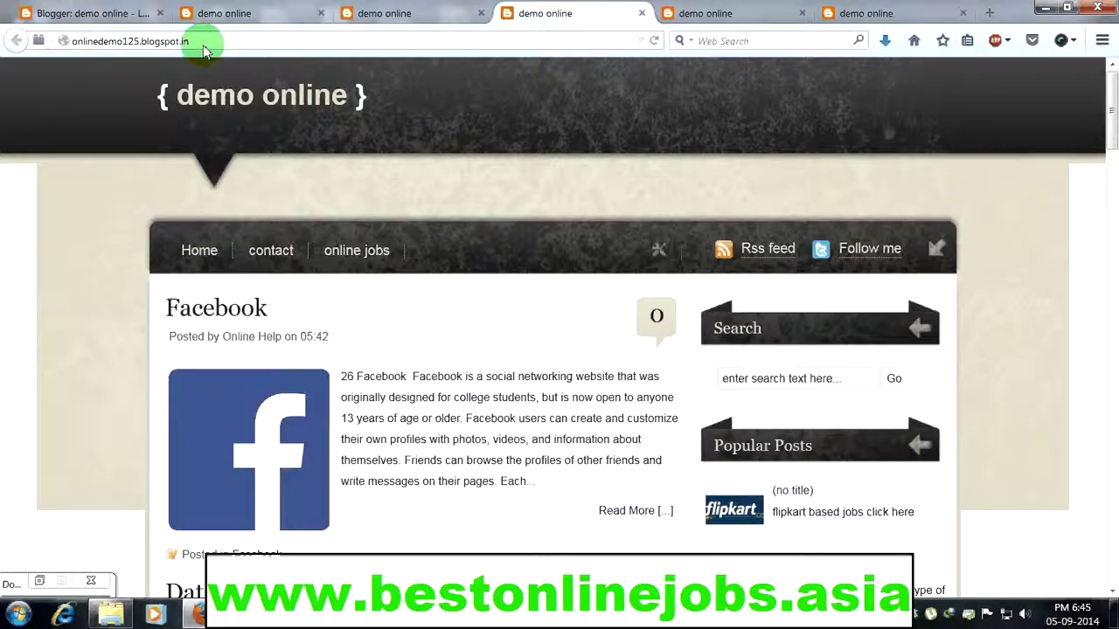
{"action": "mouse_move", "coordinate": [1110, 120]}
{"action": "left_mouse_down"}
{"action": "mouse_move", "coordinate": [1110, 284]}
{"action": "mouse_move", "coordinate": [1110, 105]}
{"action": "left_mouse_up"}
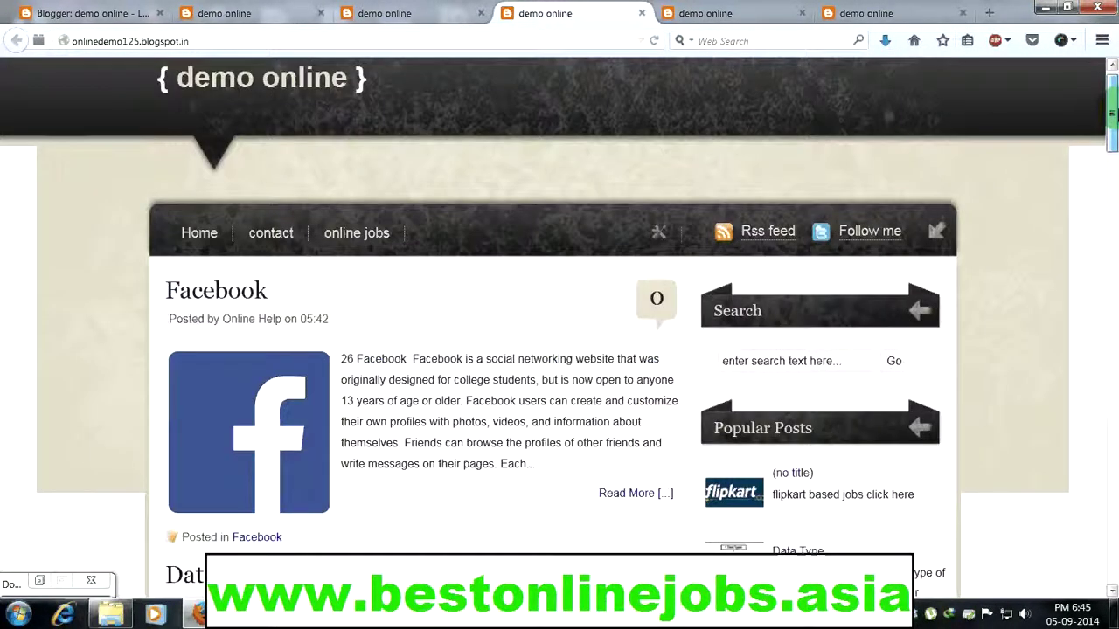
{"action": "left_click", "coordinate": [781, 308]}
Step: Compare the other open versions of the blog, including the flower-header one, and return to review the dark-header version's posts
{"action": "left_click", "coordinate": [739, 12]}
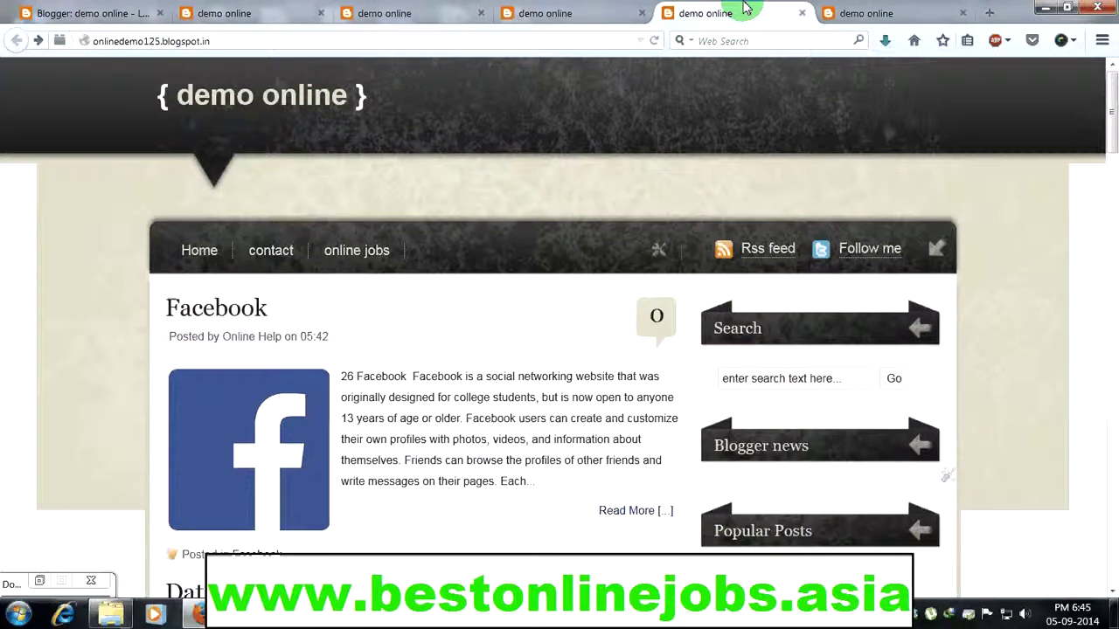
{"action": "left_click", "coordinate": [852, 13]}
{"action": "left_click_drag", "start_coordinate": [1110, 96], "coordinate": [1108, 122]}
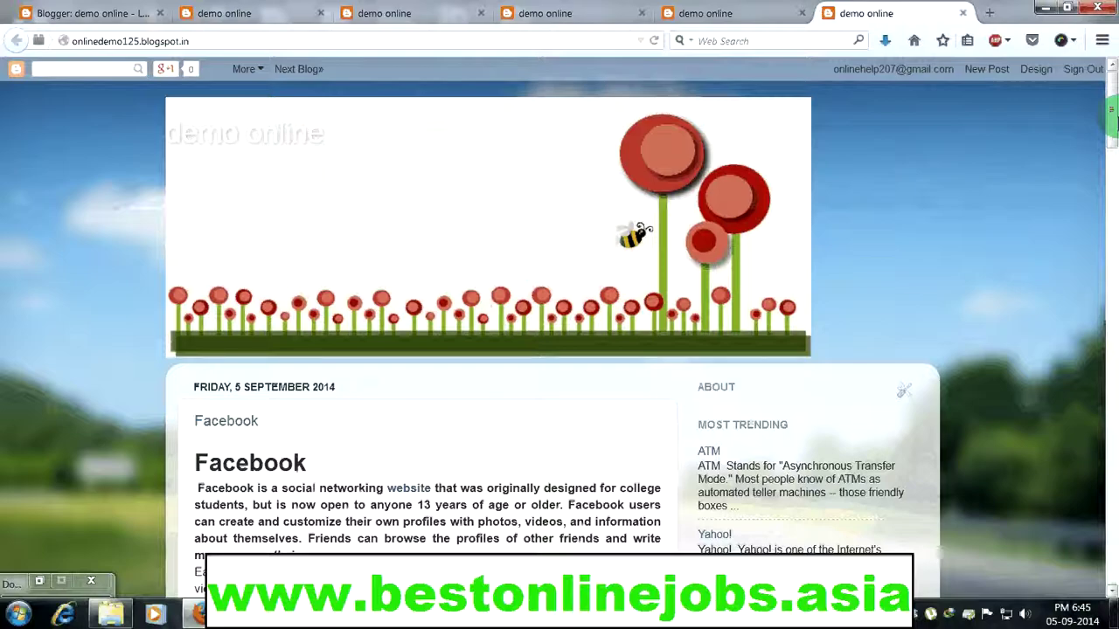
{"action": "key", "text": "ctrl+4"}
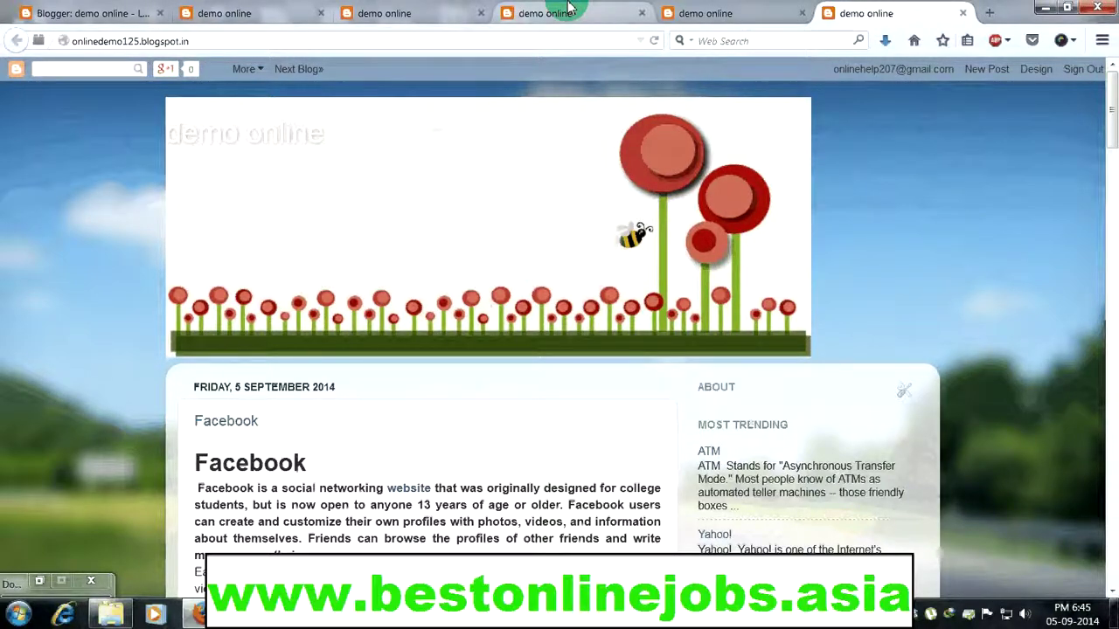
{"action": "left_click", "coordinate": [1112, 218]}
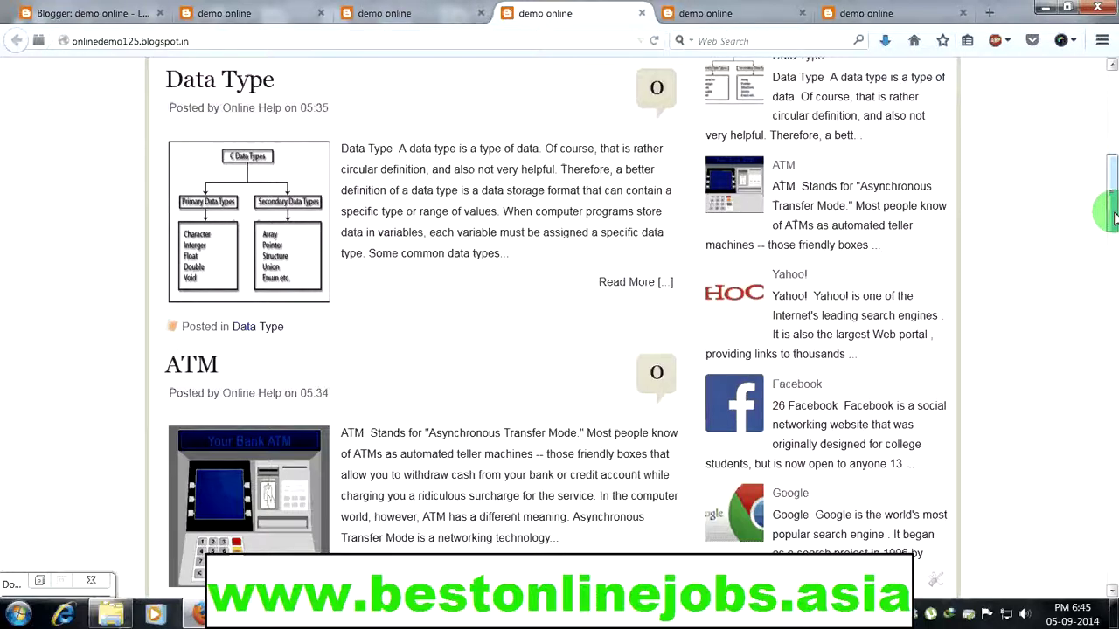
{"action": "left_click_drag", "start_coordinate": [1111, 219], "coordinate": [1110, 109]}
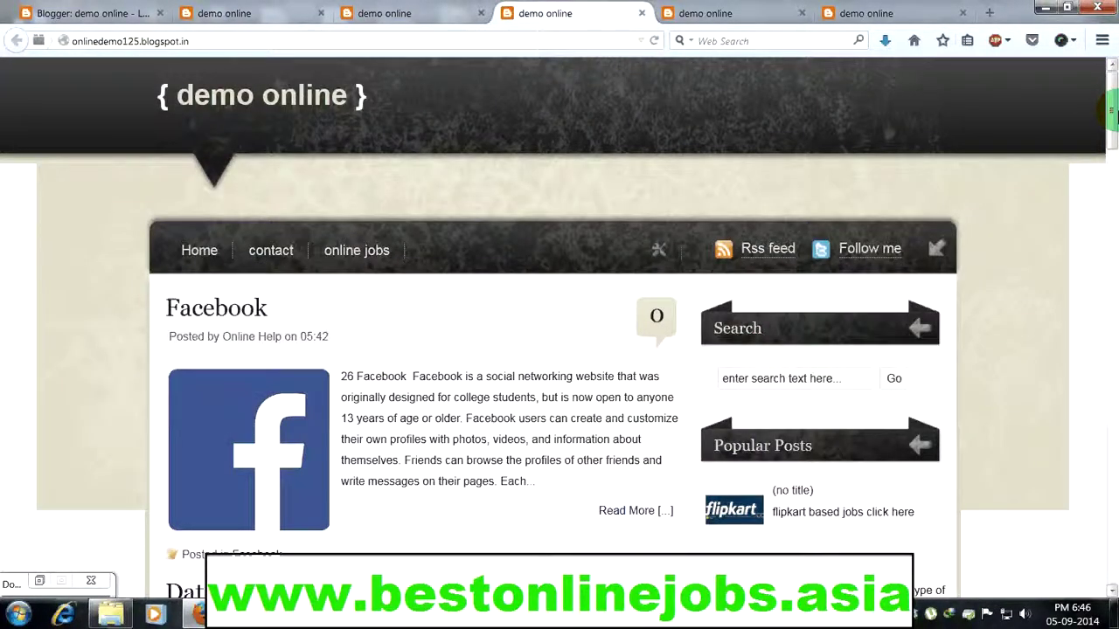